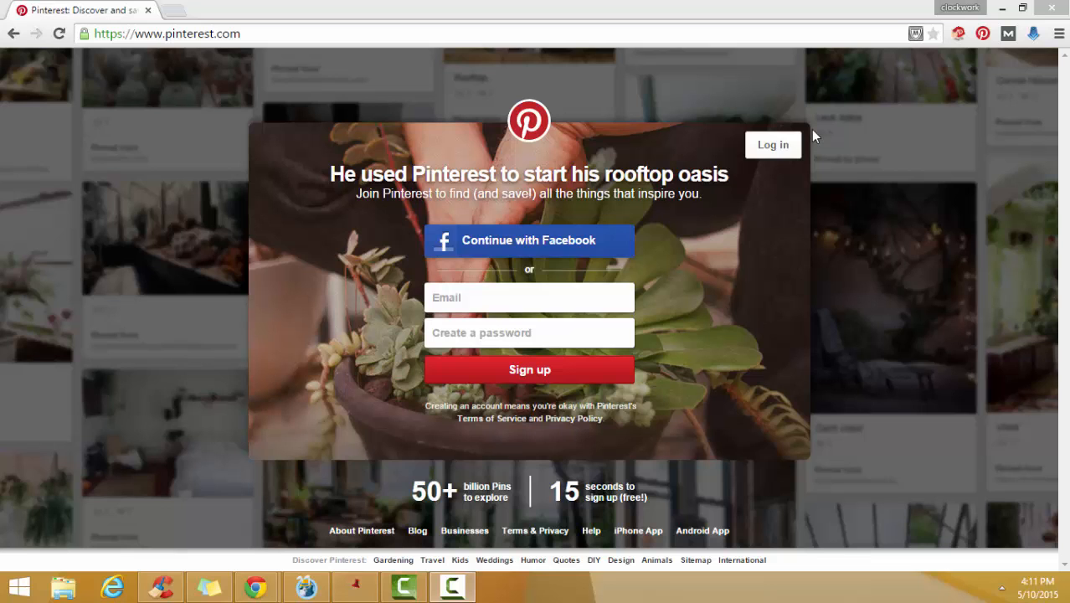
# - Go to the Pinterest login form and enter the account's email address
pyautogui.click(785, 147)
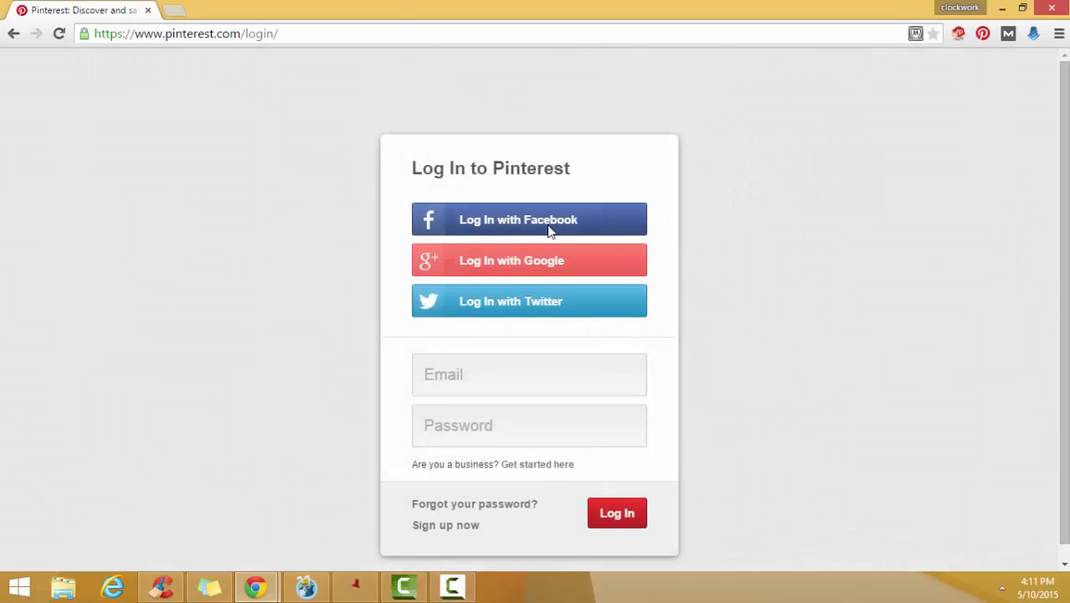
pyautogui.click(509, 382)
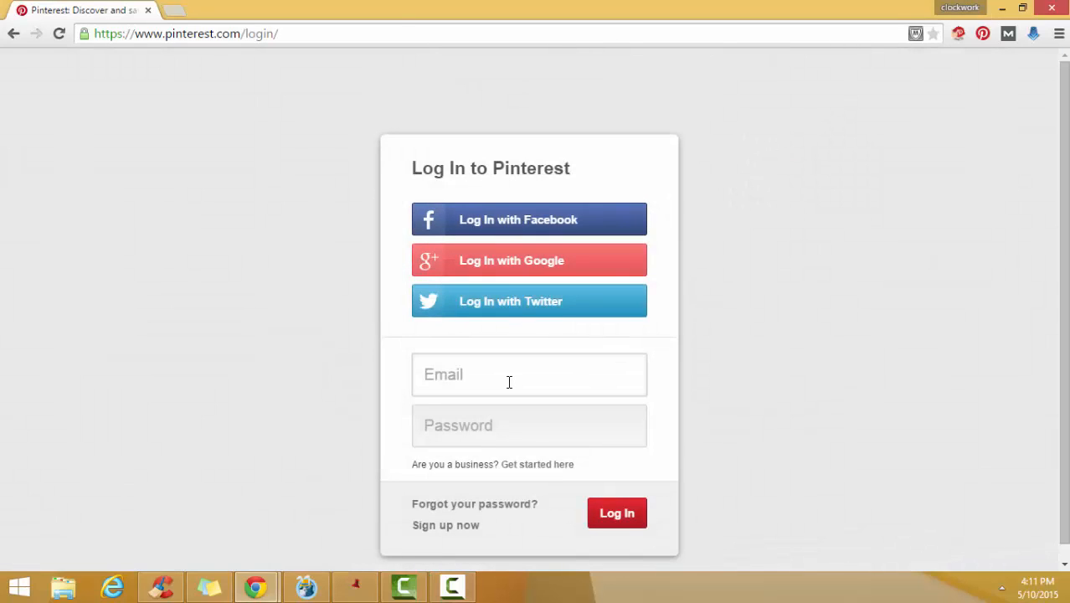
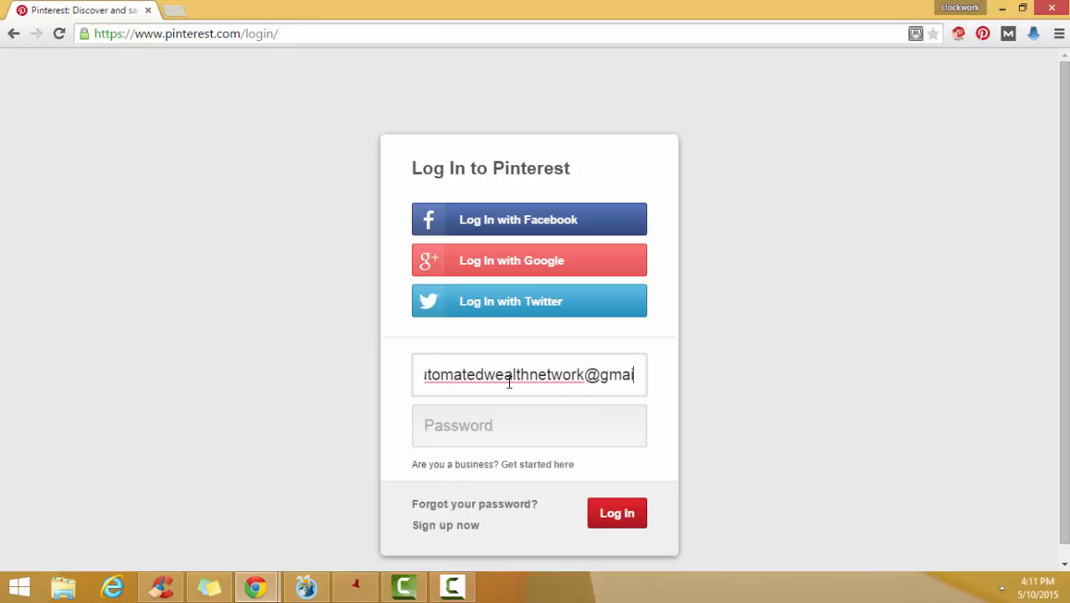
# - Enter the account password, log in, and decline to have the browser save the password
pyautogui.press('Tab')
pyautogui.write('••••••')
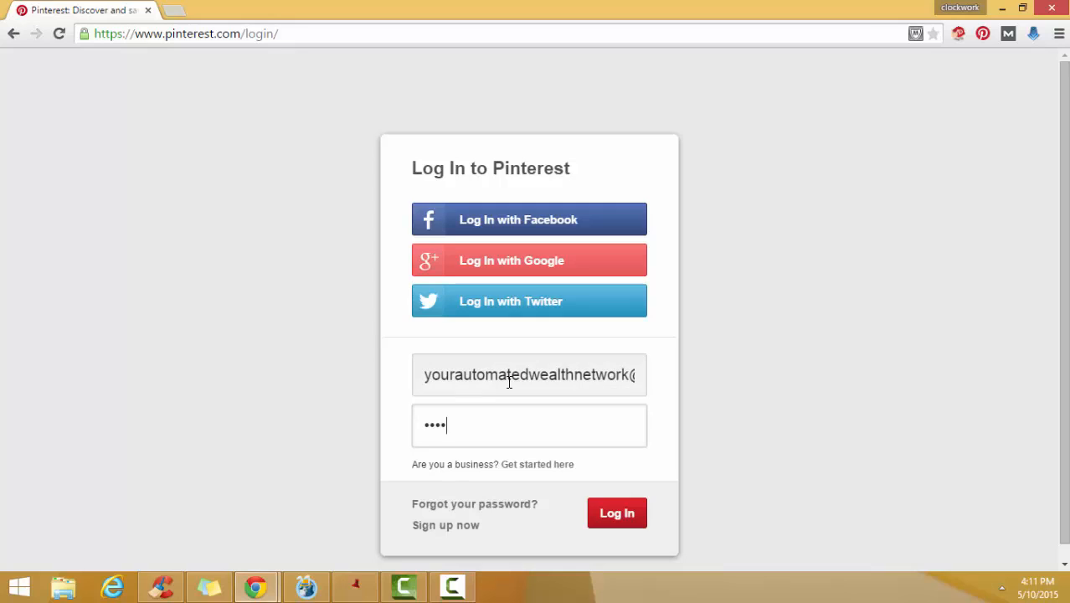
pyautogui.press('BackSpace')
pyautogui.press('BackSpace')
pyautogui.press('BackSpace')
pyautogui.press('BackSpace')
pyautogui.press('BackSpace')
pyautogui.write('••••••••••••')
pyautogui.press('Return')
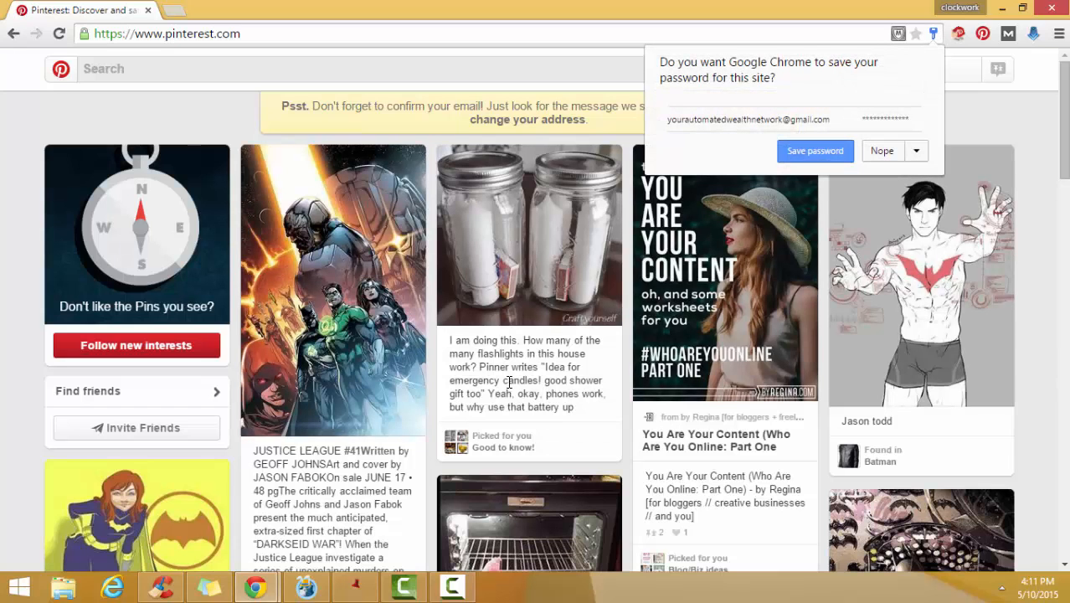
pyautogui.click(883, 153)
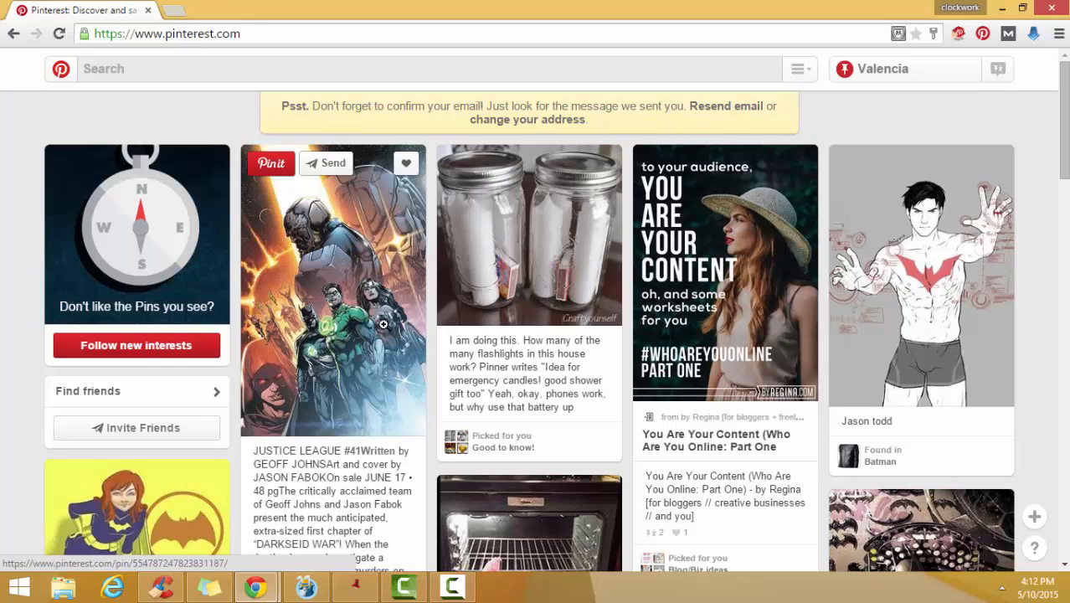
# - View the account's profile page, checking the profile name, the existing board and the blank board creation form
pyautogui.click(891, 70)
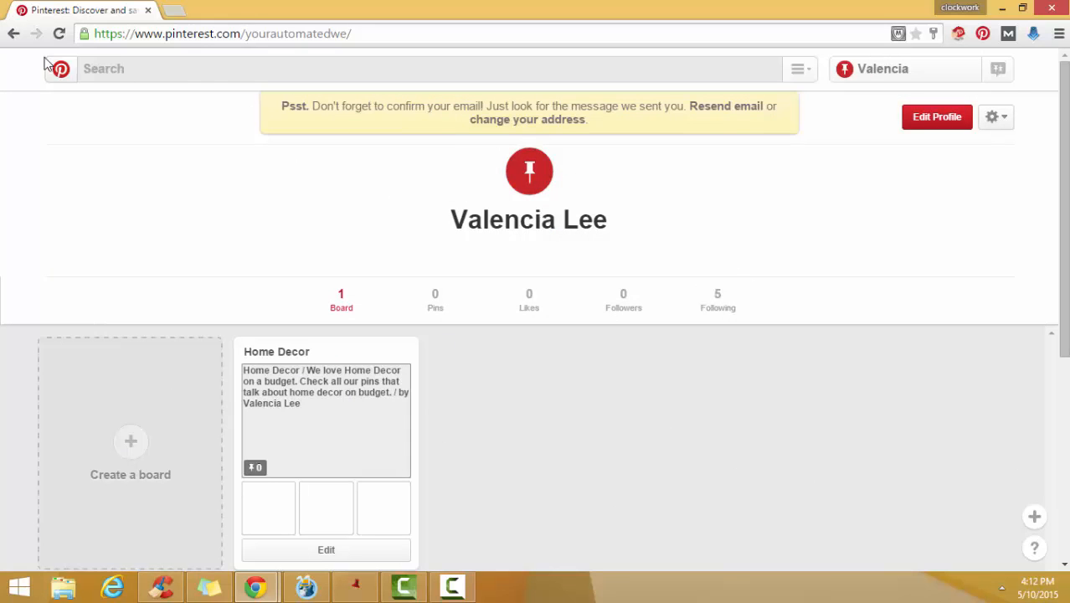
pyautogui.click(64, 73)
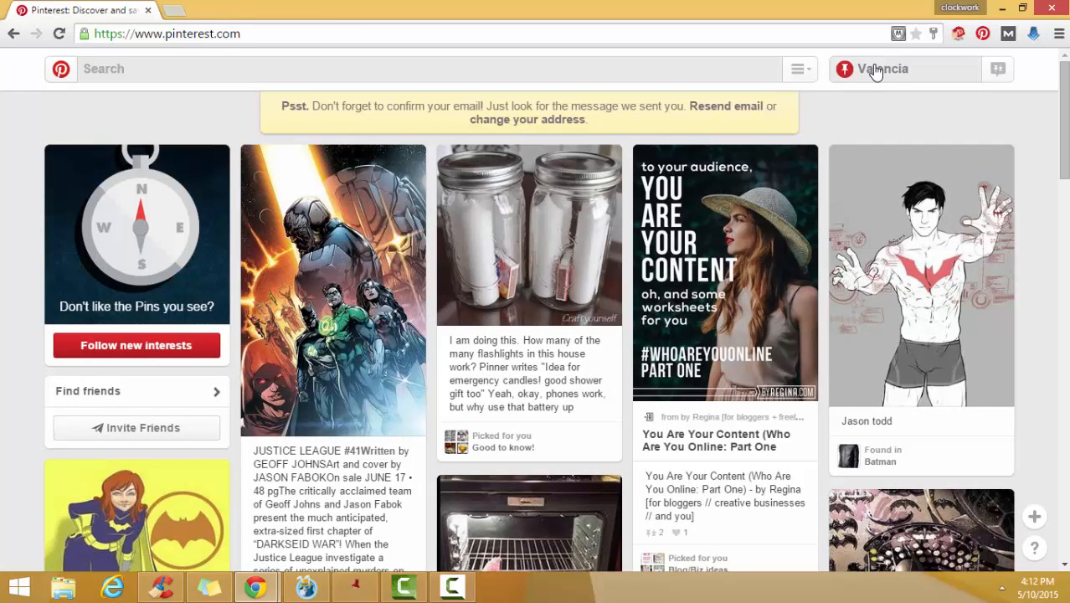
pyautogui.click(874, 70)
pyautogui.moveTo(450, 220); pyautogui.dragTo(609, 231)
pyautogui.click(619, 226)
pyautogui.click(450, 228)
pyautogui.click(619, 227)
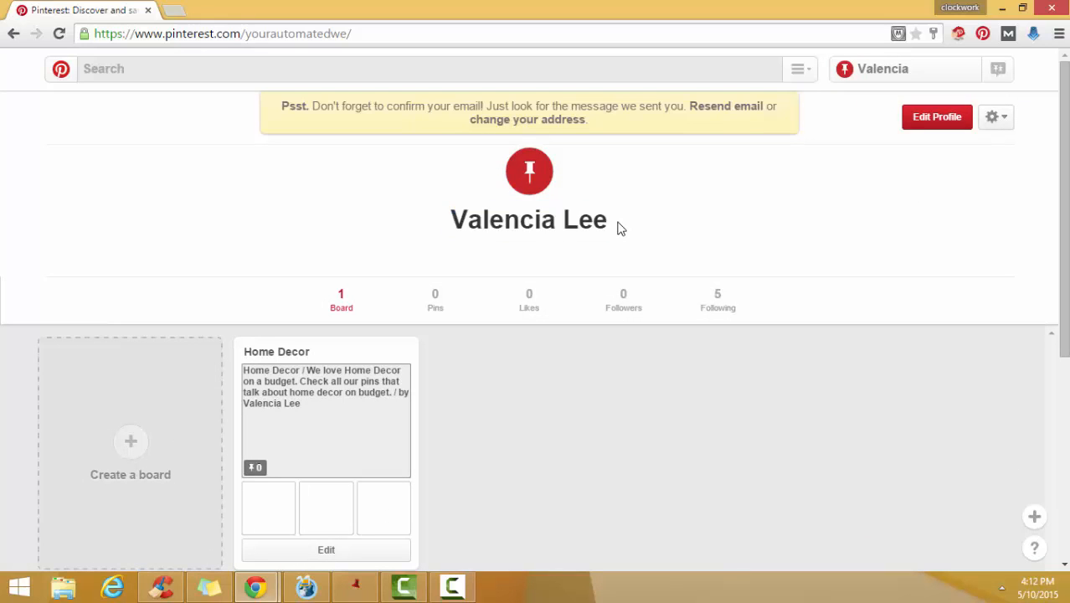
pyautogui.scroll(-2, 234, 412)
pyautogui.scroll(2, 234, 411)
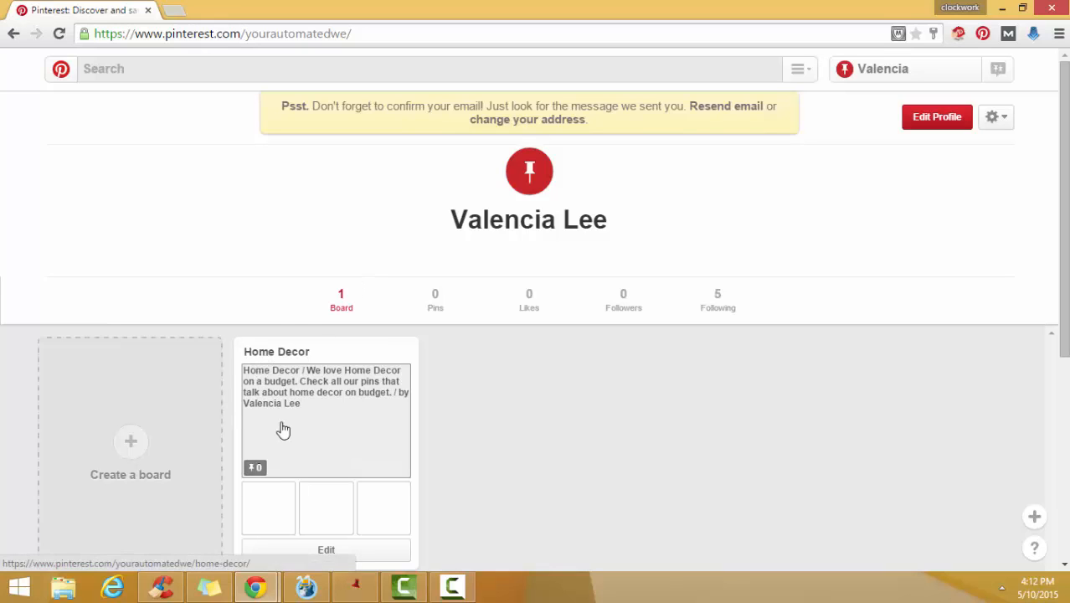
pyautogui.click(131, 430)
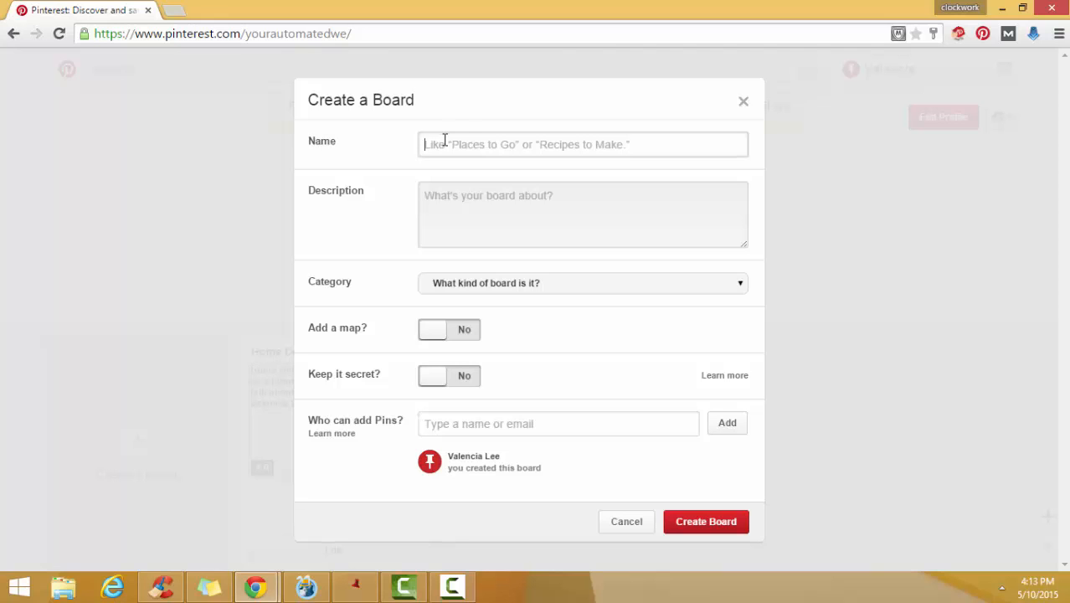
pyautogui.click(743, 103)
# - Search Pinterest for "home decor"
pyautogui.click(148, 70)
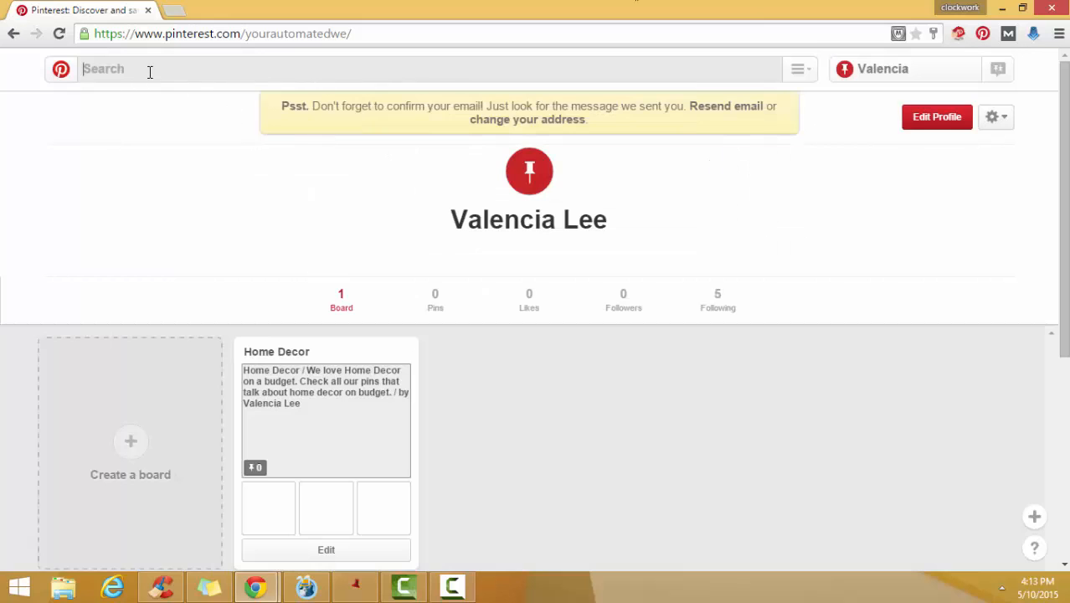
pyautogui.write('home decor')
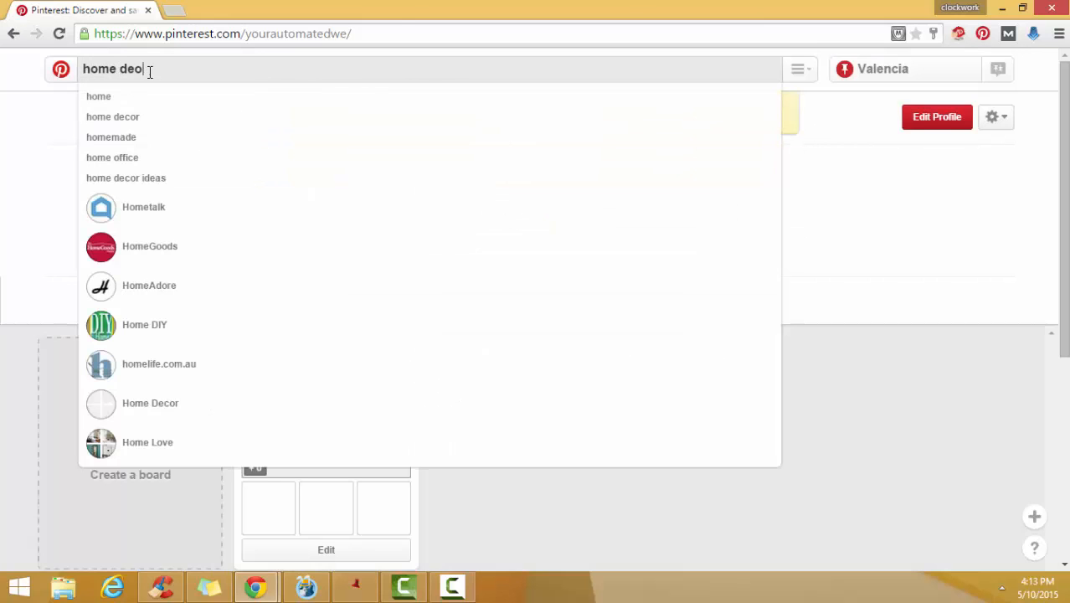
pyautogui.press('Return')
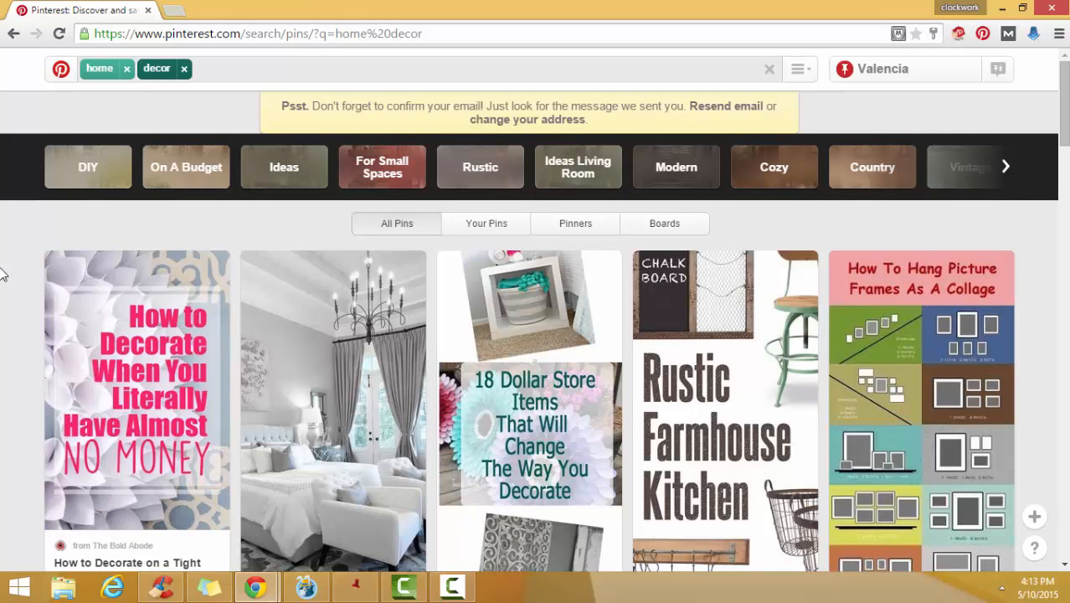
# - Look through the pins found for home decor and return to the account's profile page
pyautogui.scroll(-2, 3, 274)
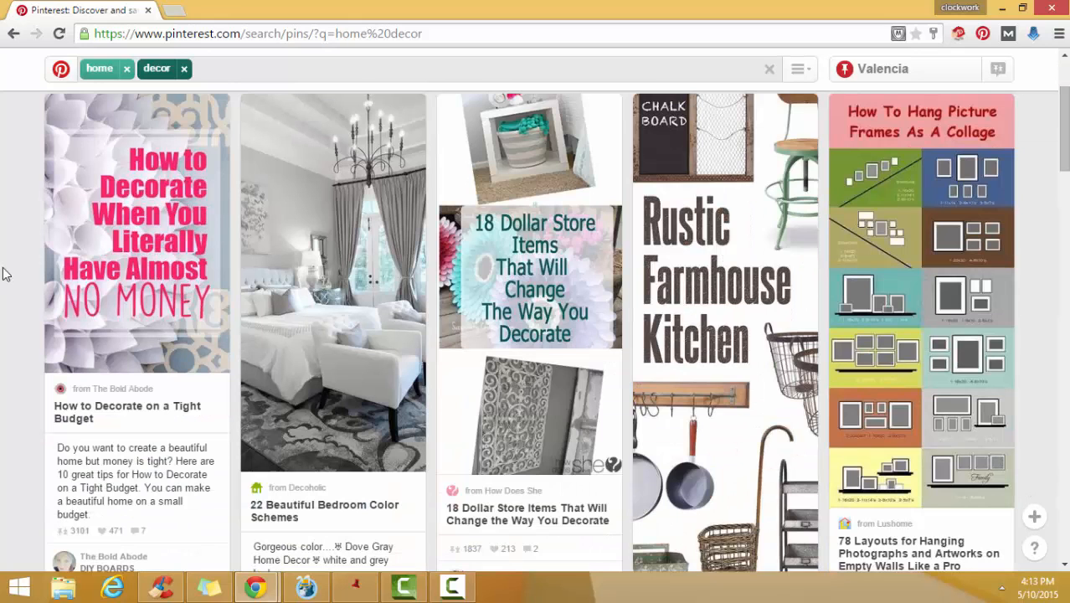
pyautogui.scroll(-2, 4, 275)
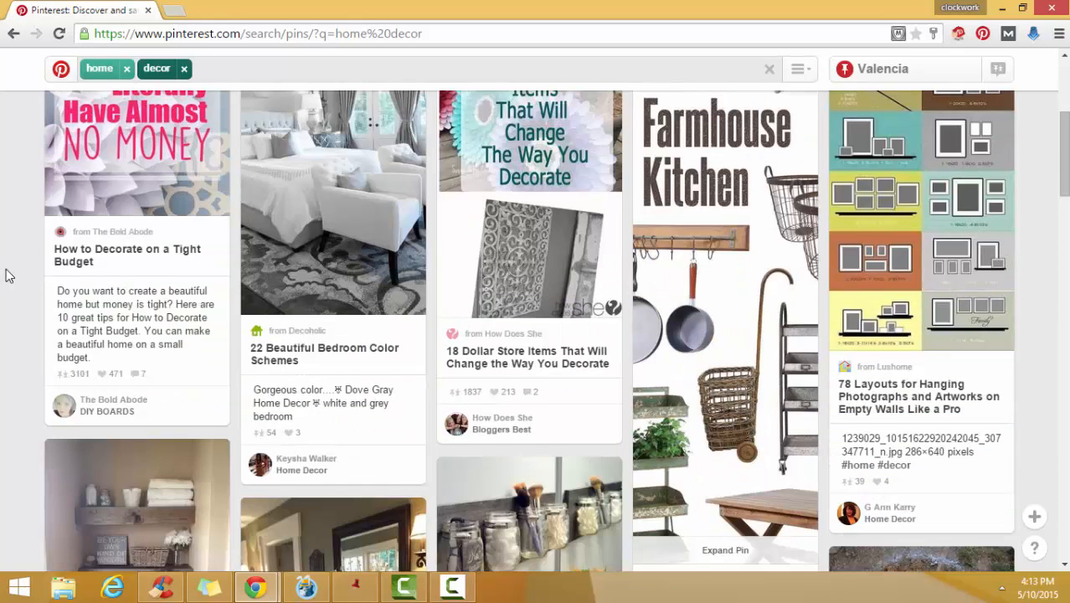
pyautogui.scroll(-10, 9, 276)
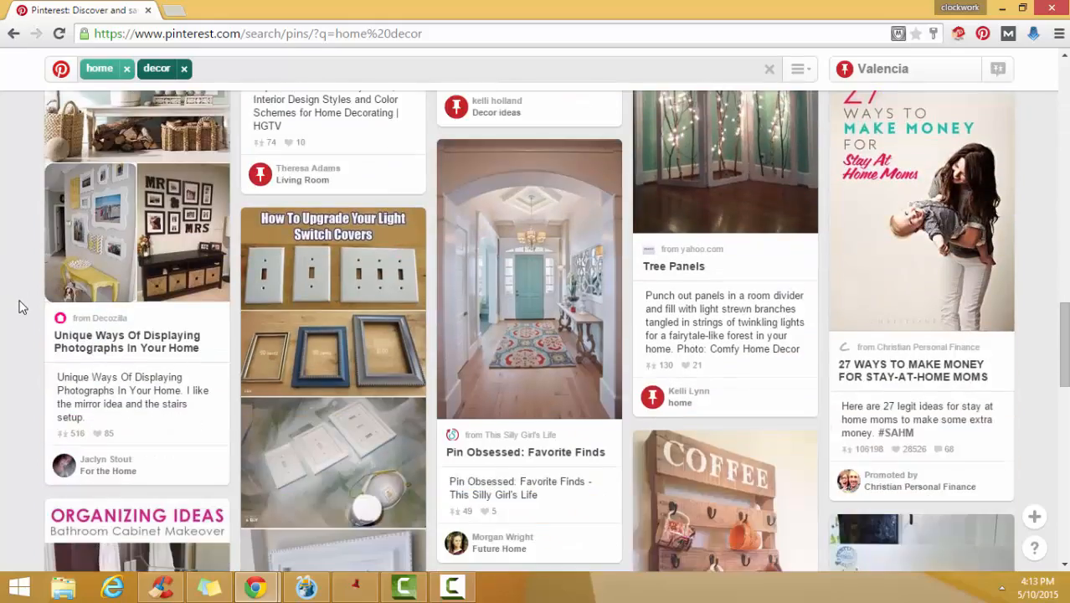
pyautogui.scroll(-5, 19, 298)
pyautogui.scroll(-4, 17, 294)
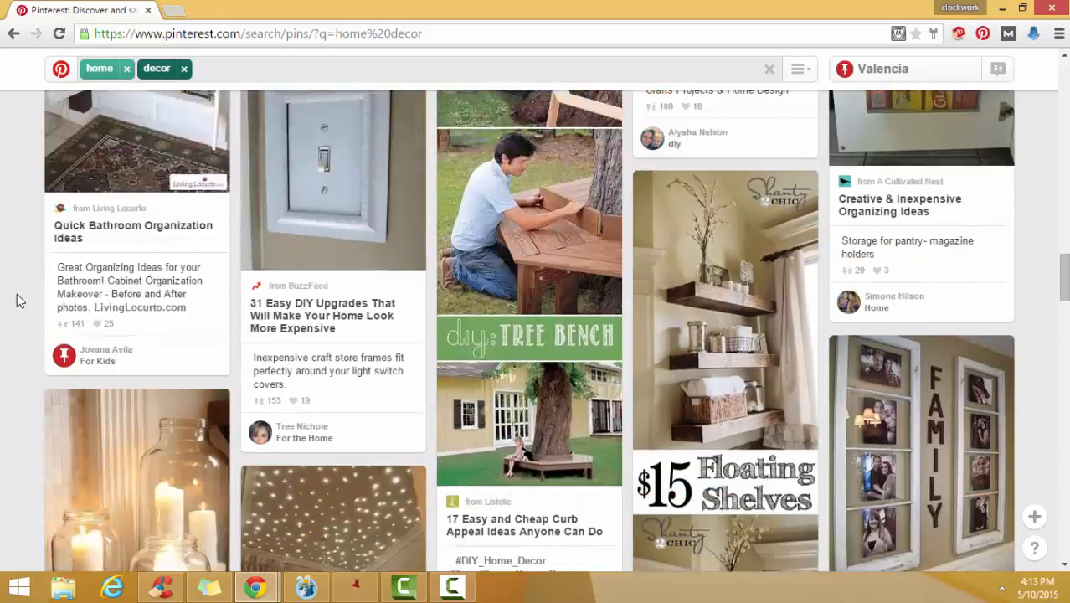
pyautogui.scroll(-6, 20, 302)
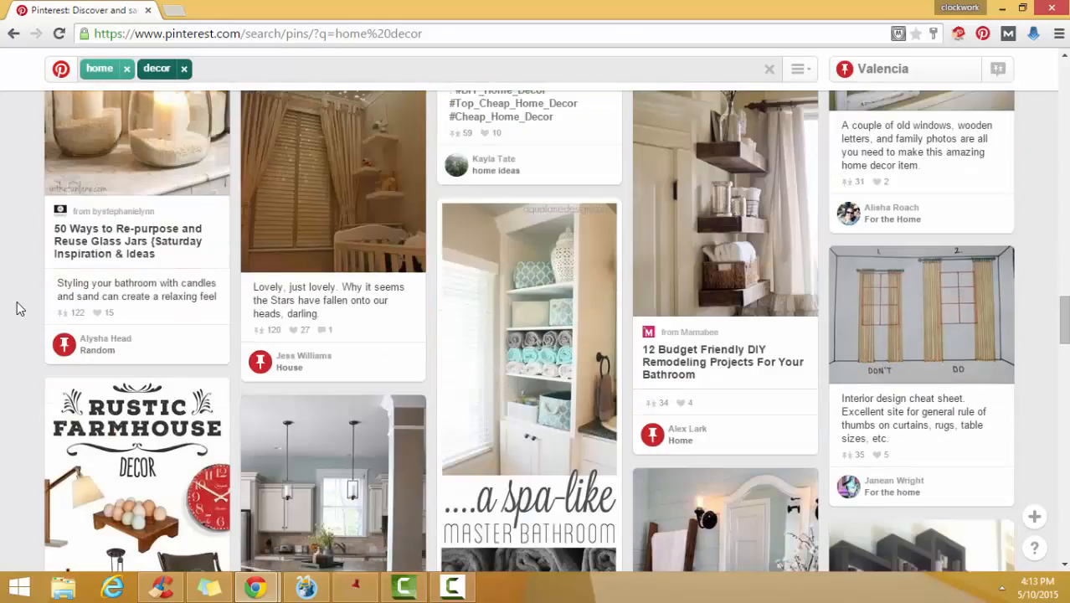
pyautogui.scroll(-4, 17, 303)
pyautogui.scroll(-5, 16, 306)
pyautogui.scroll(3, 16, 307)
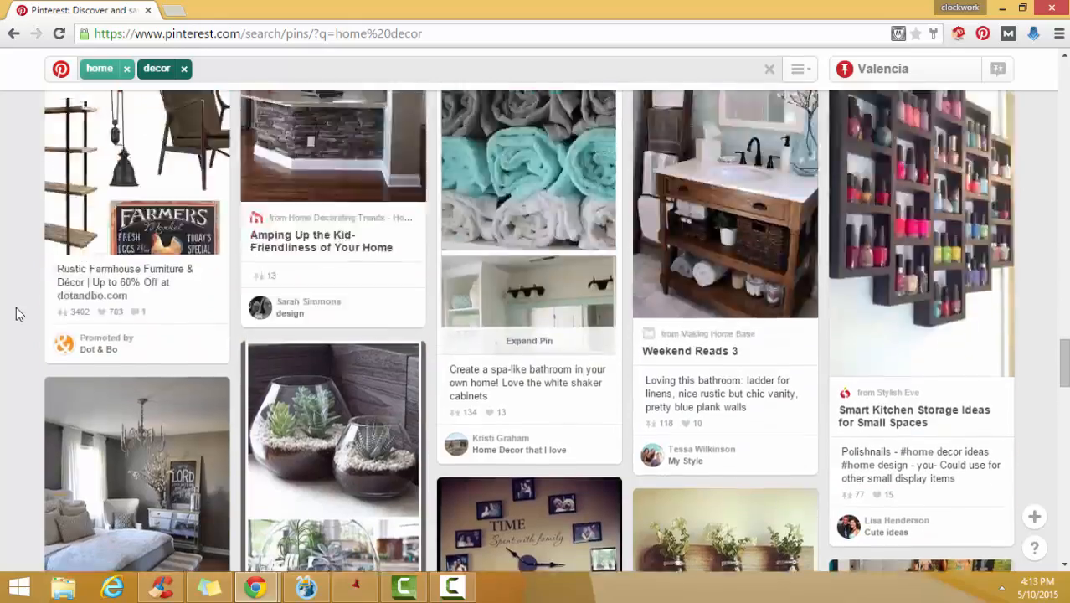
pyautogui.scroll(-10, 16, 307)
pyautogui.scroll(6, 16, 307)
pyautogui.scroll(10, 4, 268)
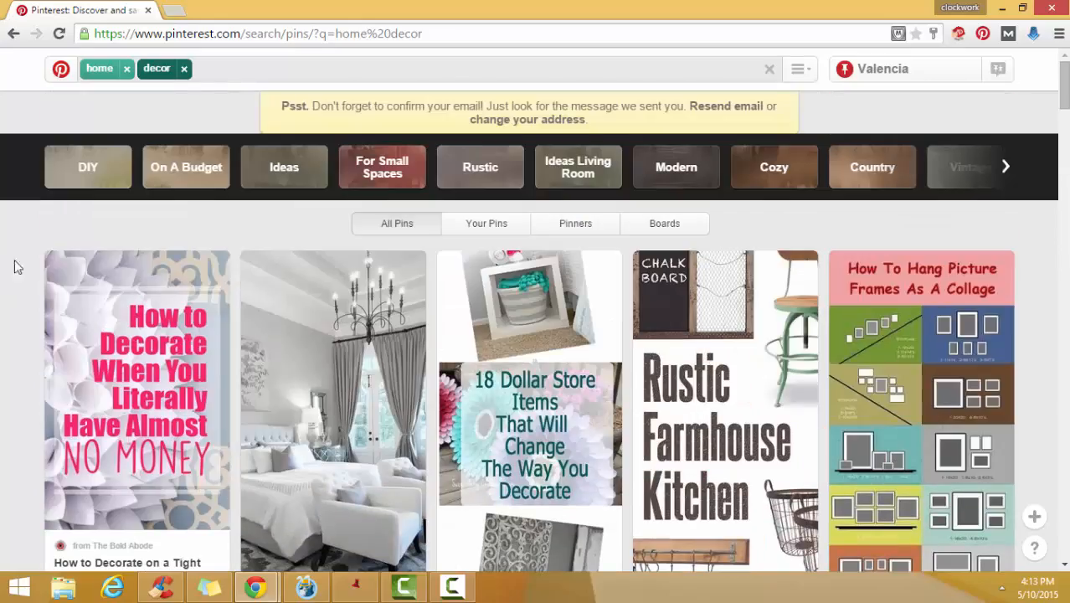
pyautogui.click(887, 71)
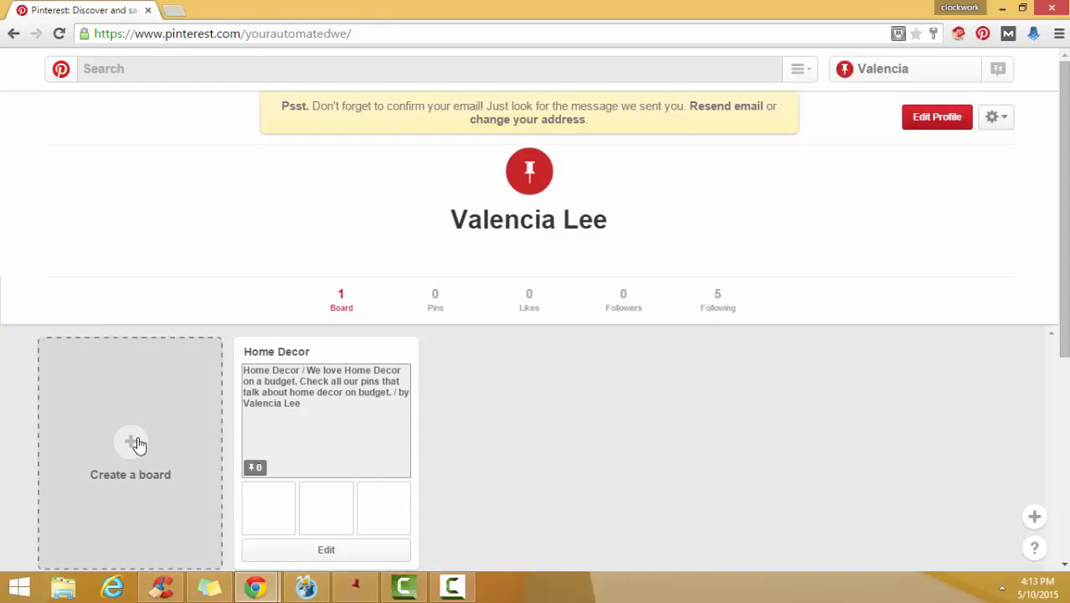
# - Start a new board and name it "Home Decor"
pyautogui.click(134, 438)
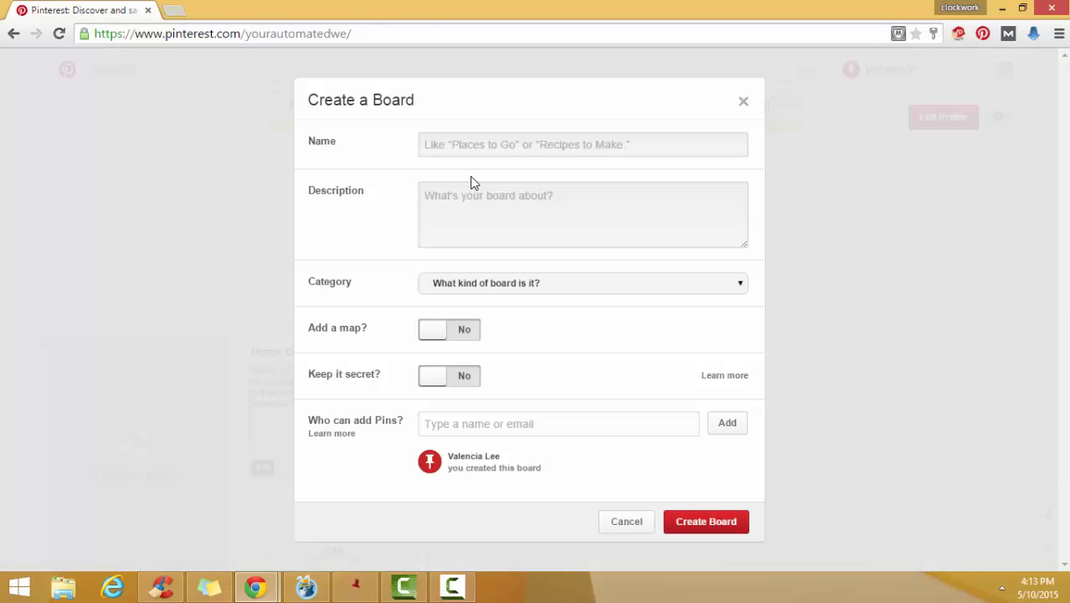
pyautogui.click(474, 145)
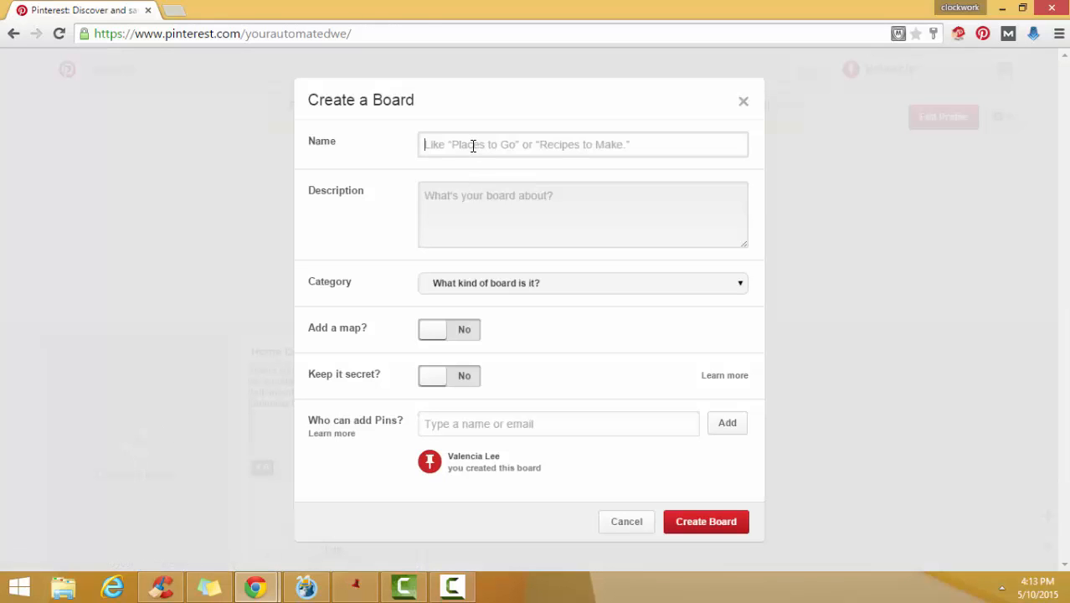
pyautogui.write('Home Decor')
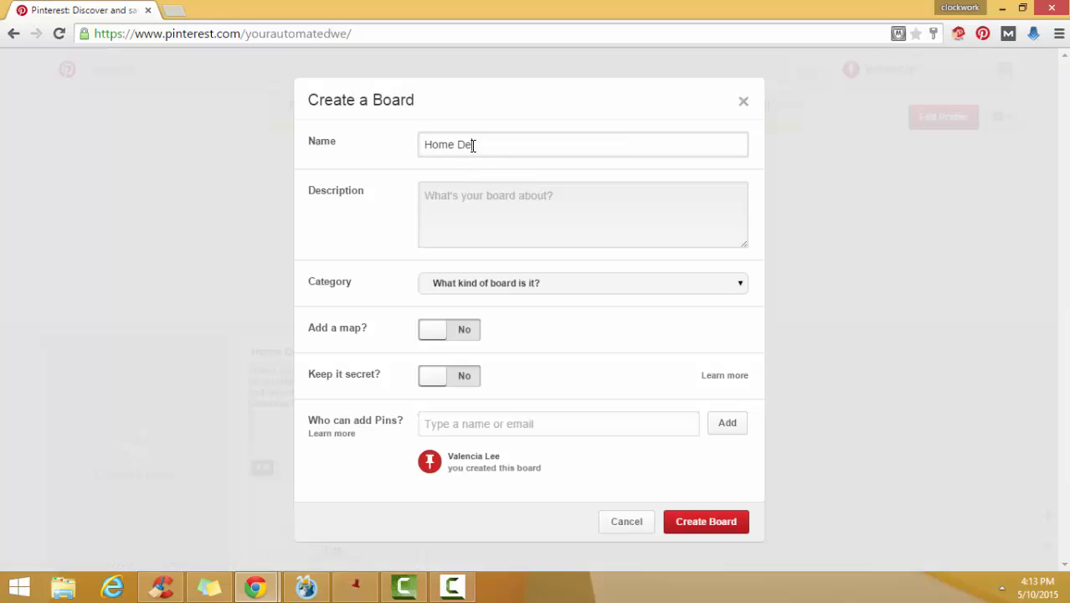
pyautogui.press('Tab')
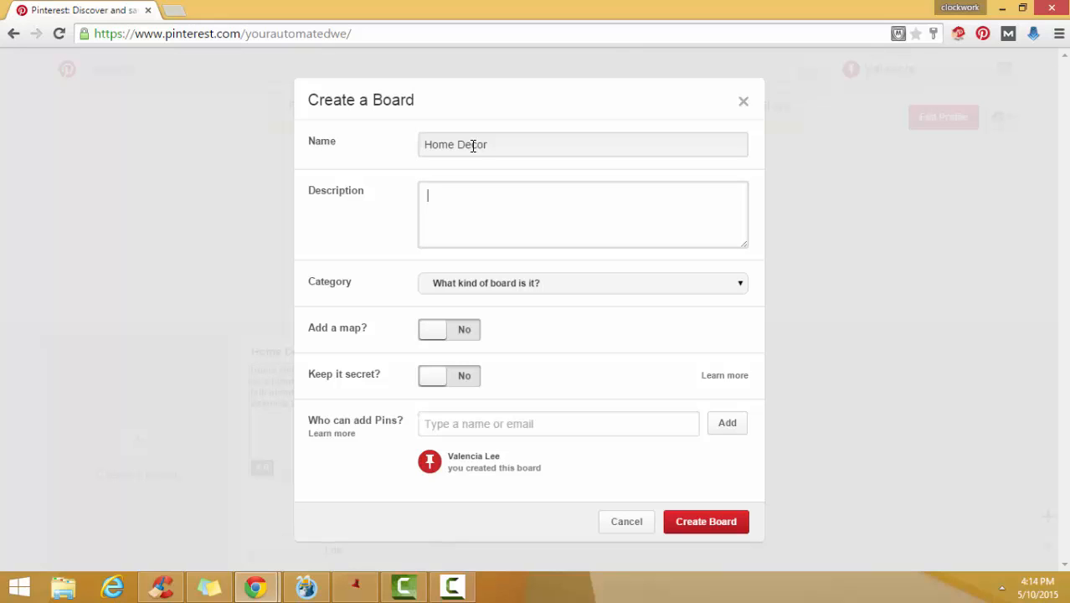
# - Describe the new board as "Everything about Home Decor. The best of the best!"
pyautogui.write('Everything about HOme')
pyautogui.press('BackSpace')
pyautogui.press('BackSpace')
pyautogui.press('BackSpace')
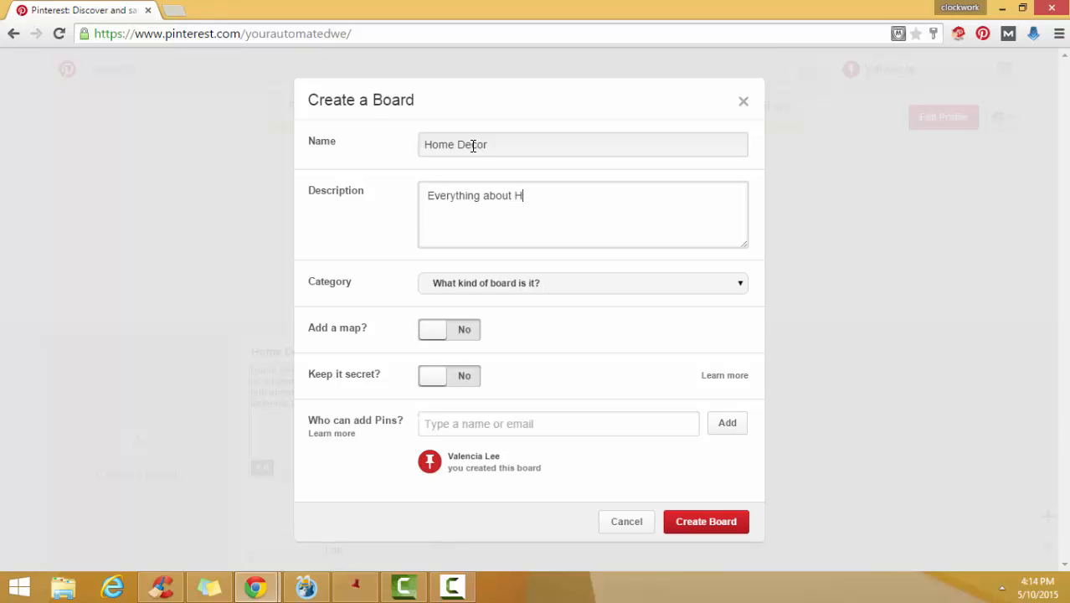
pyautogui.write('ome Decor.  The be')
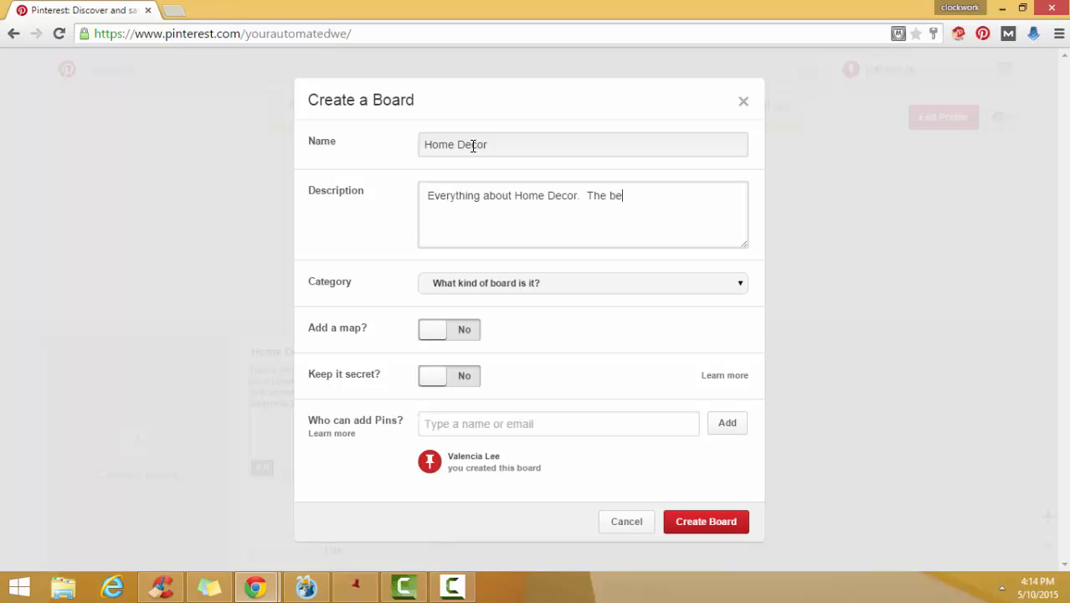
pyautogui.write('st of the bes')
pyautogui.press('BackSpace')
pyautogui.write('est!')
pyautogui.press('BackSpace')
pyautogui.write('!')
# - Set the new board's category to Home Decor and try to create the board
pyautogui.click(555, 281)
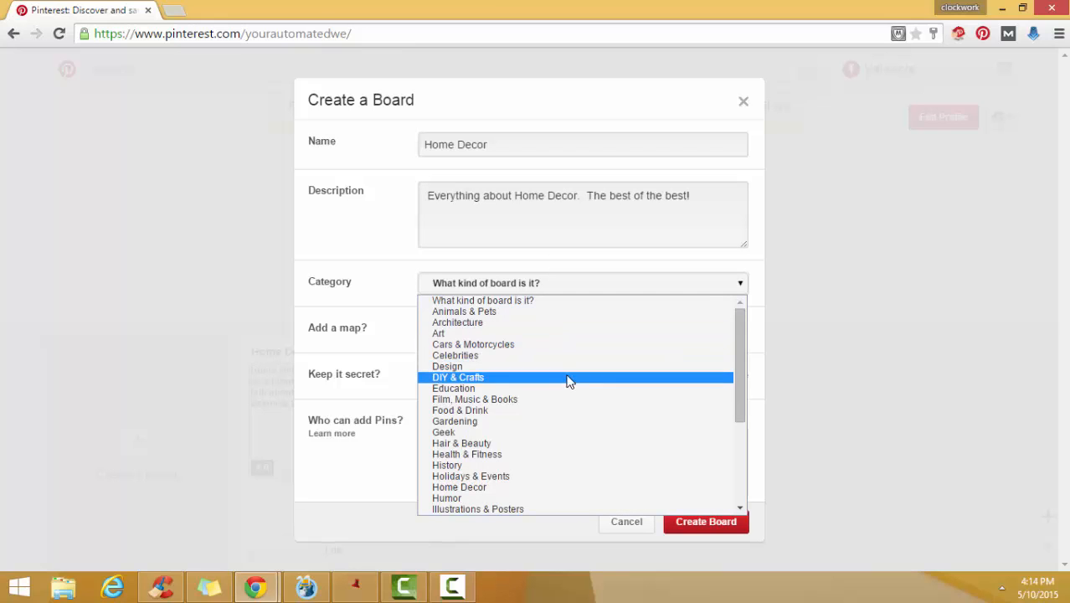
pyautogui.scroll(-3, 571, 410)
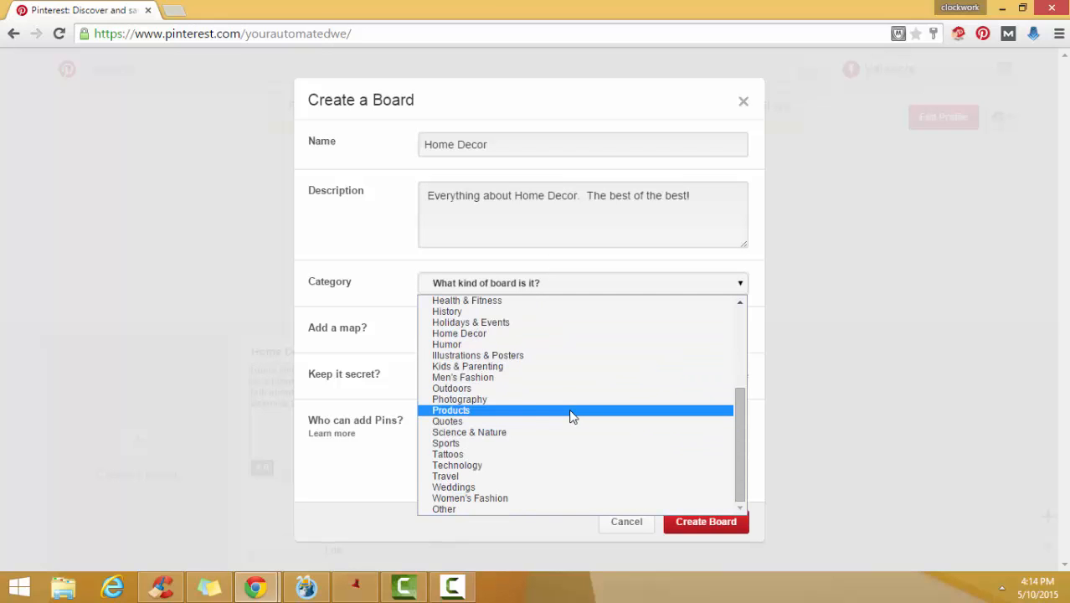
pyautogui.scroll(3, 497, 384)
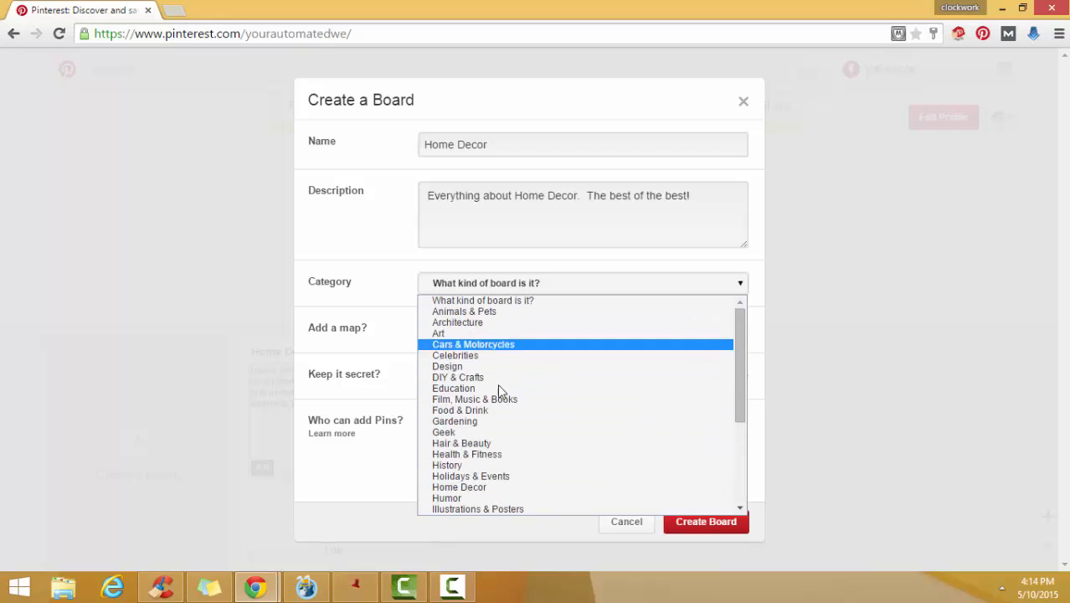
pyautogui.click(507, 490)
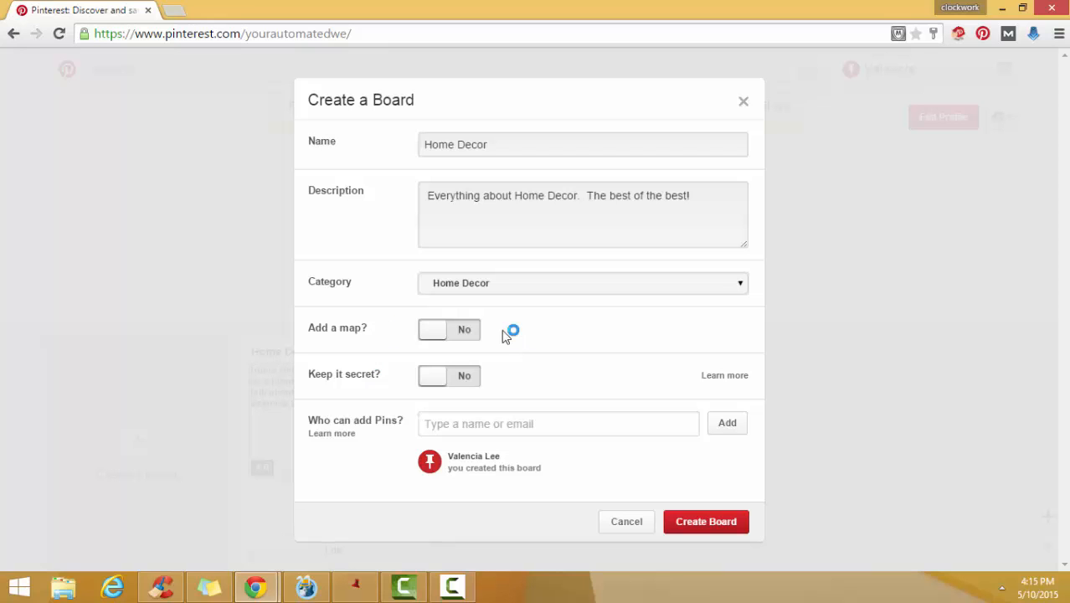
pyautogui.click(716, 522)
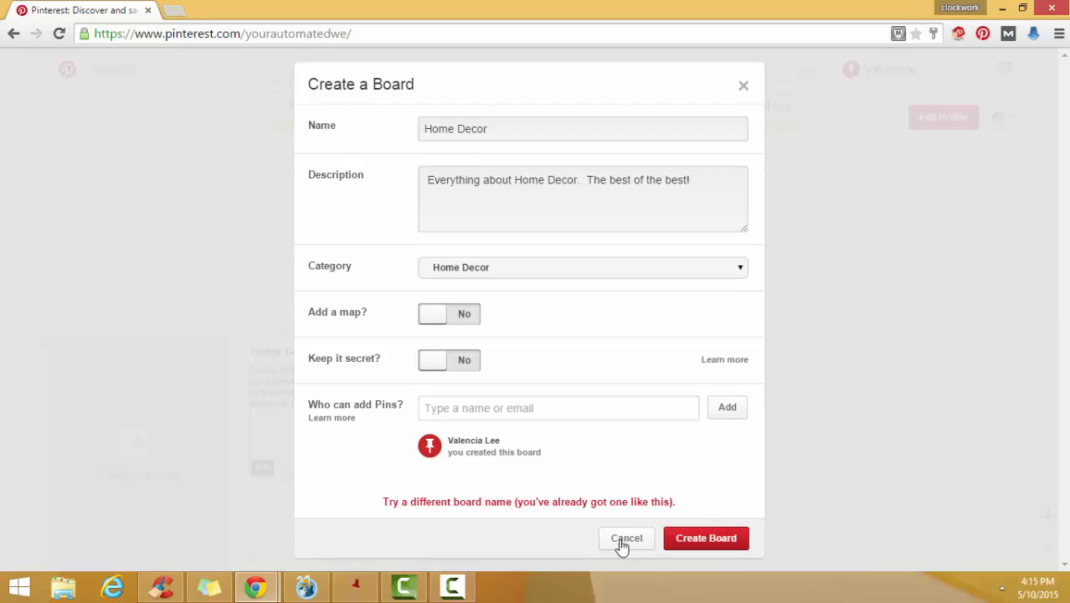
pyautogui.click(743, 87)
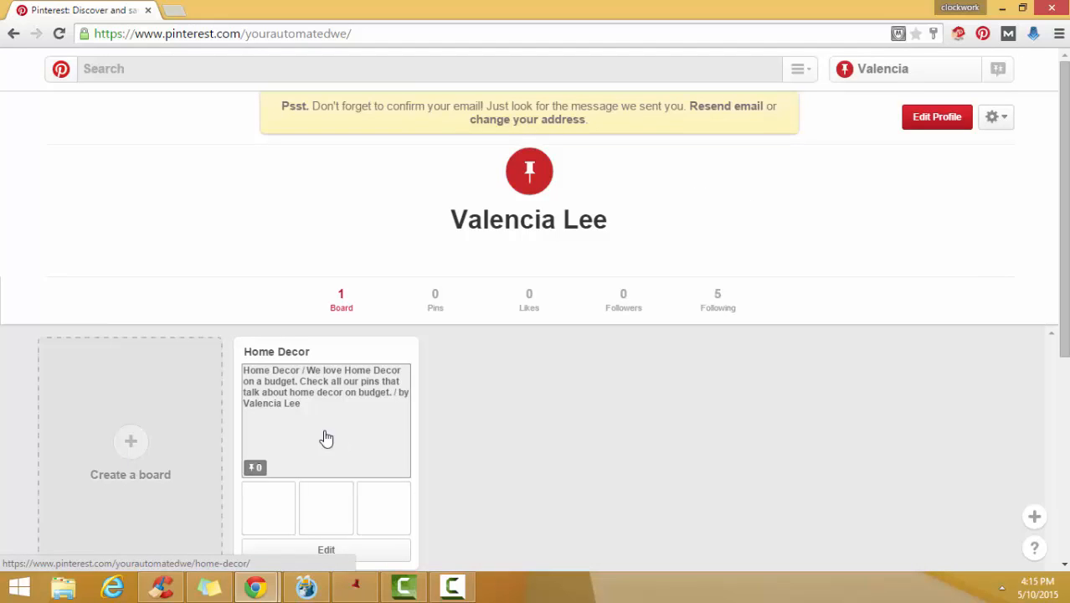
# - Search Pinterest for "Home decor"
pyautogui.click(157, 68)
pyautogui.write('Home deco')
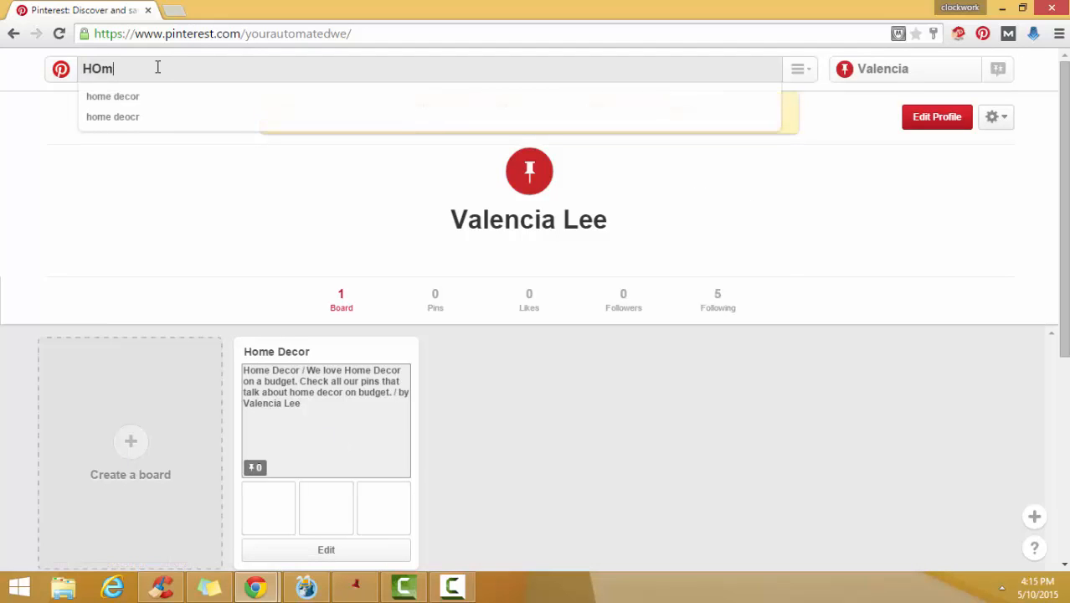
pyautogui.write('r')
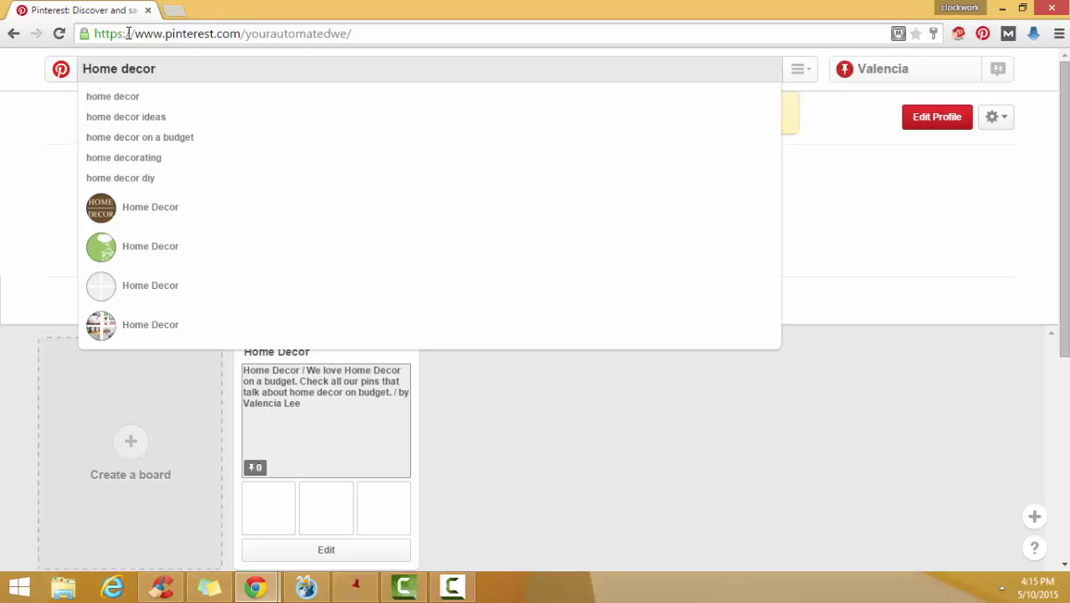
pyautogui.press('Return')
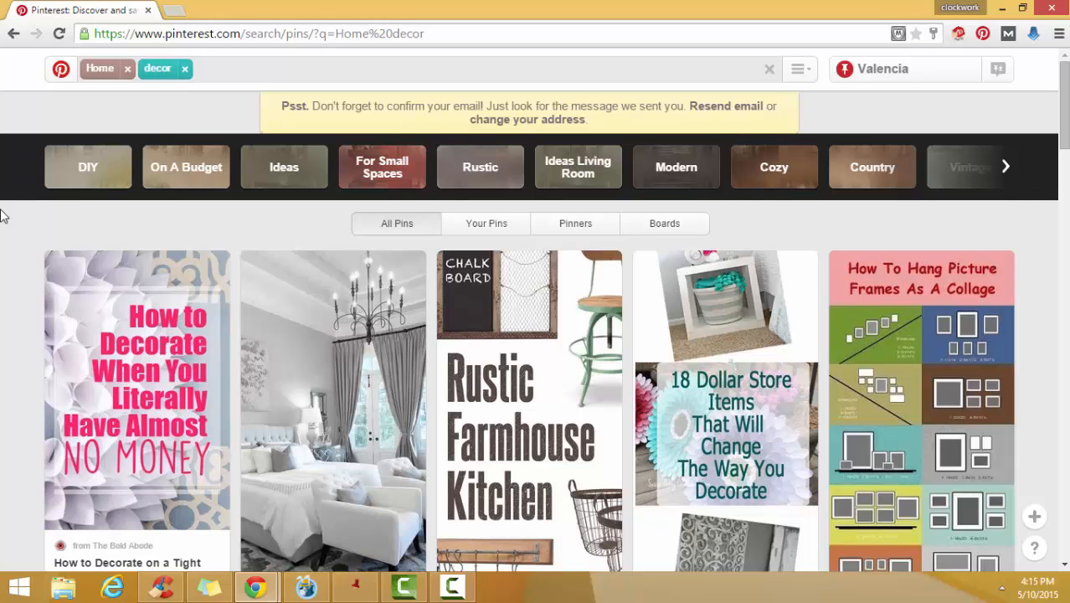
# - Look through the home decor pins, examining their repin and like counts, and return to the start of the results
pyautogui.scroll(-4, 2, 235)
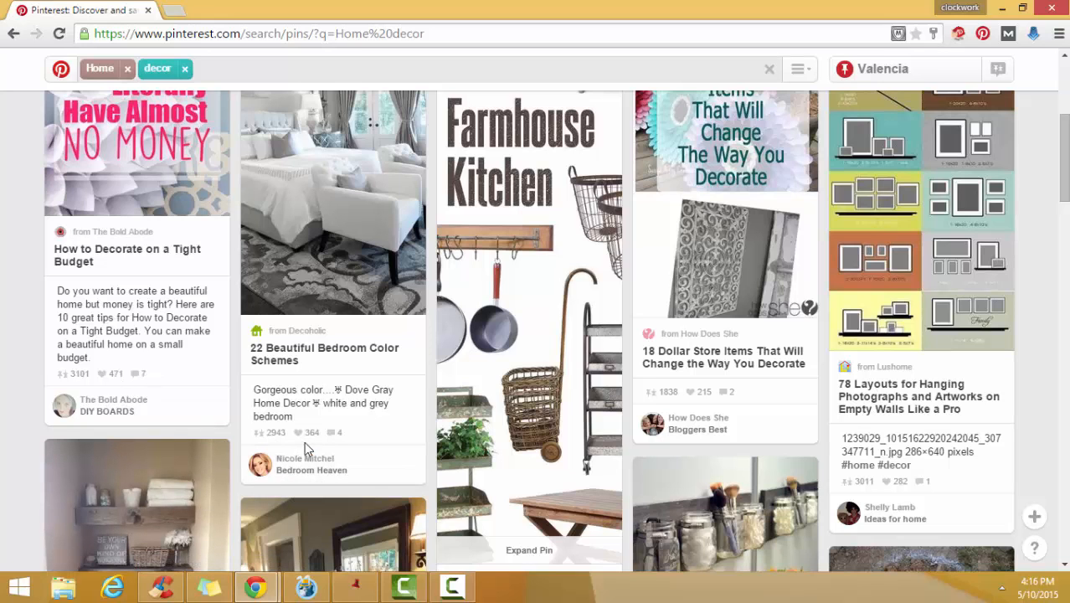
pyautogui.scroll(-3, 621, 486)
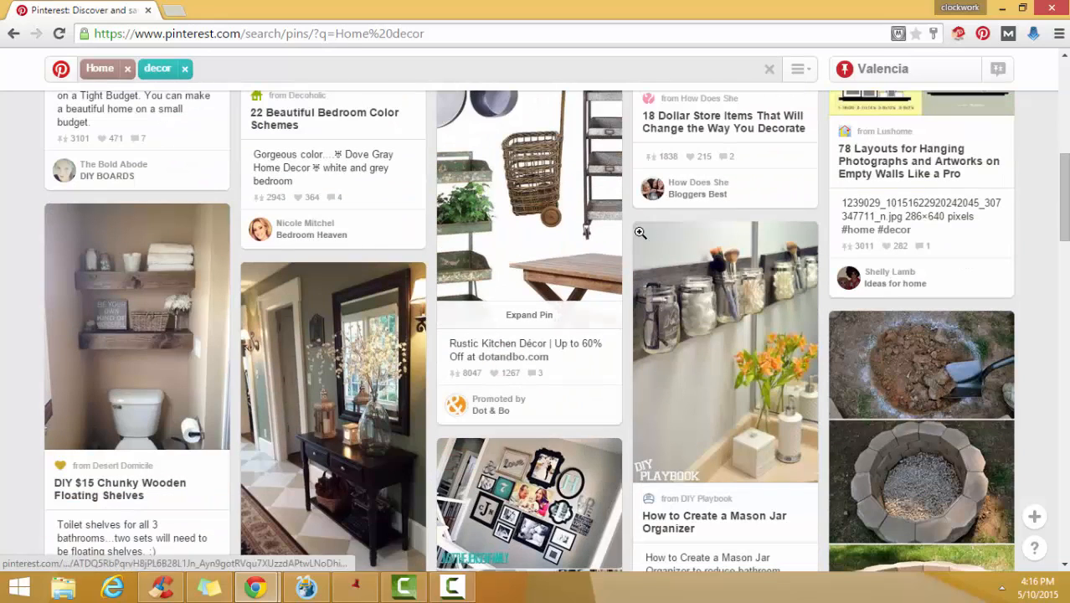
pyautogui.scroll(-4, 948, 441)
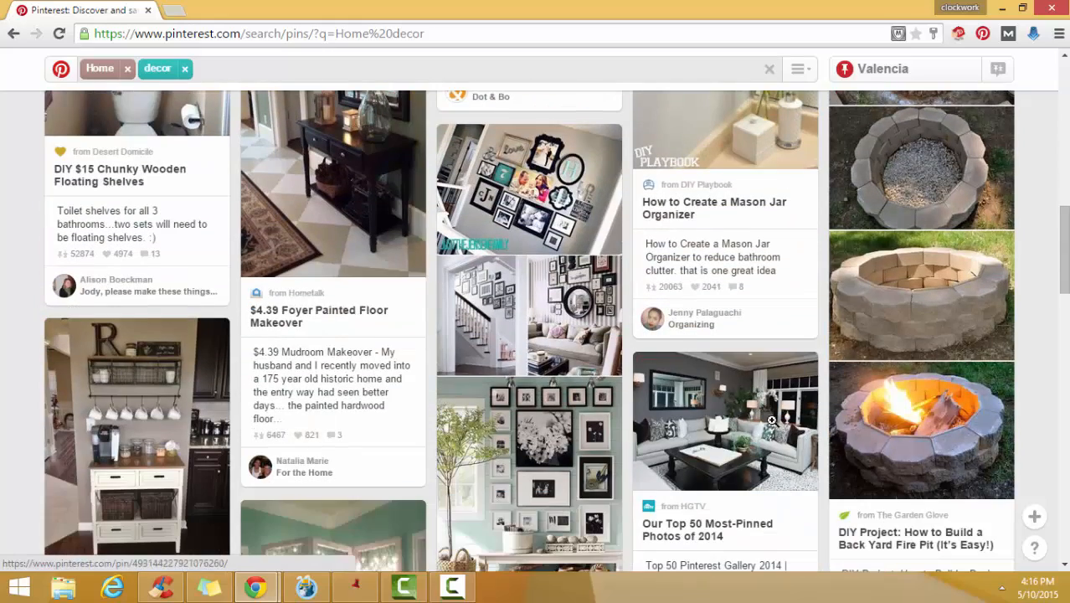
pyautogui.scroll(-2, 335, 318)
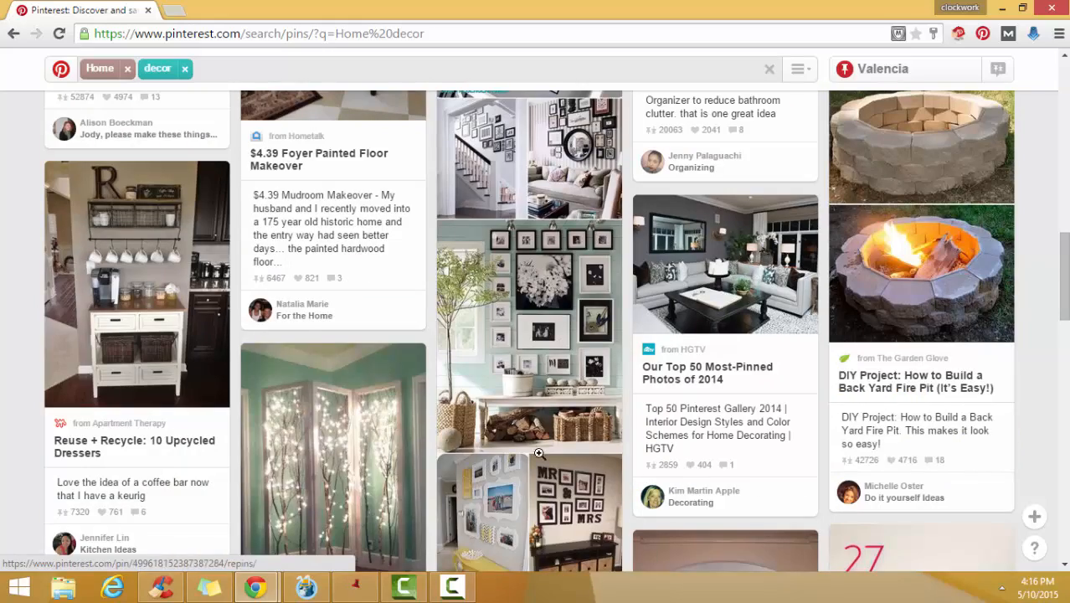
pyautogui.scroll(-3, 291, 287)
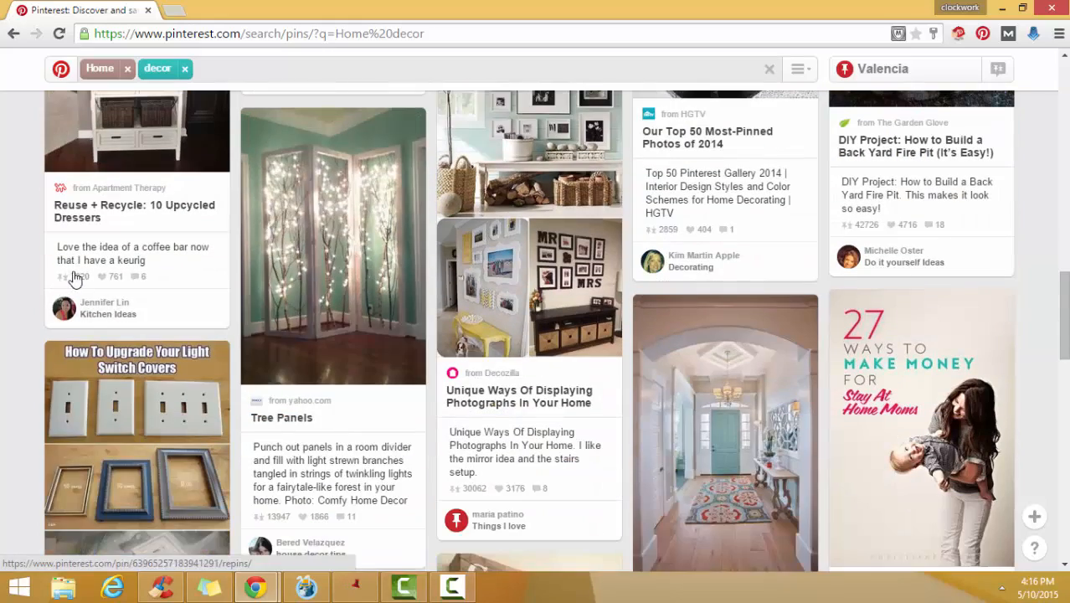
pyautogui.scroll(-2, 452, 419)
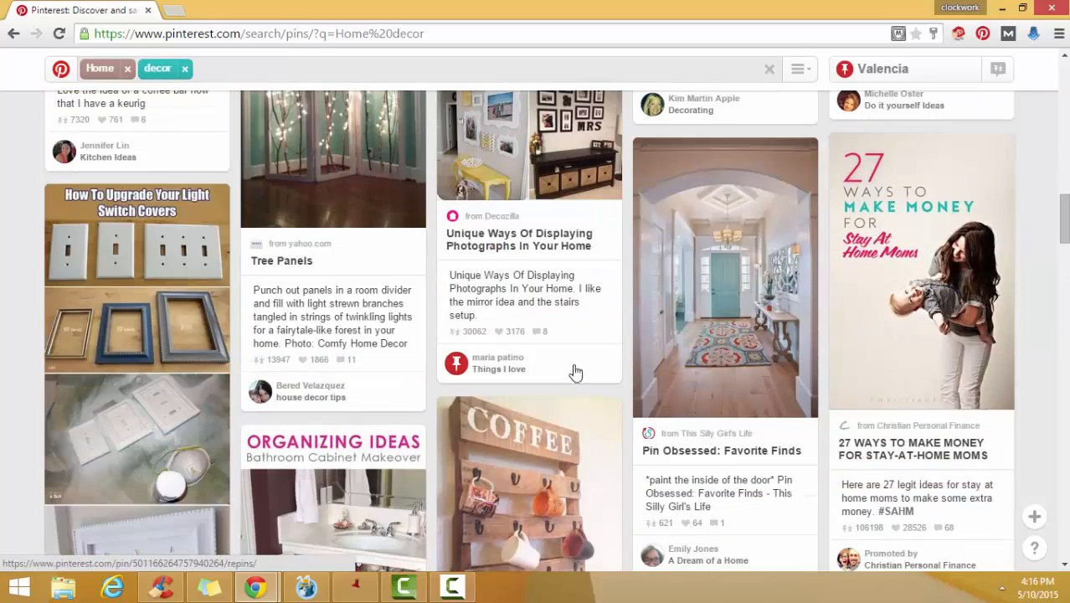
pyautogui.scroll(15, 769, 408)
pyautogui.scroll(2, 769, 410)
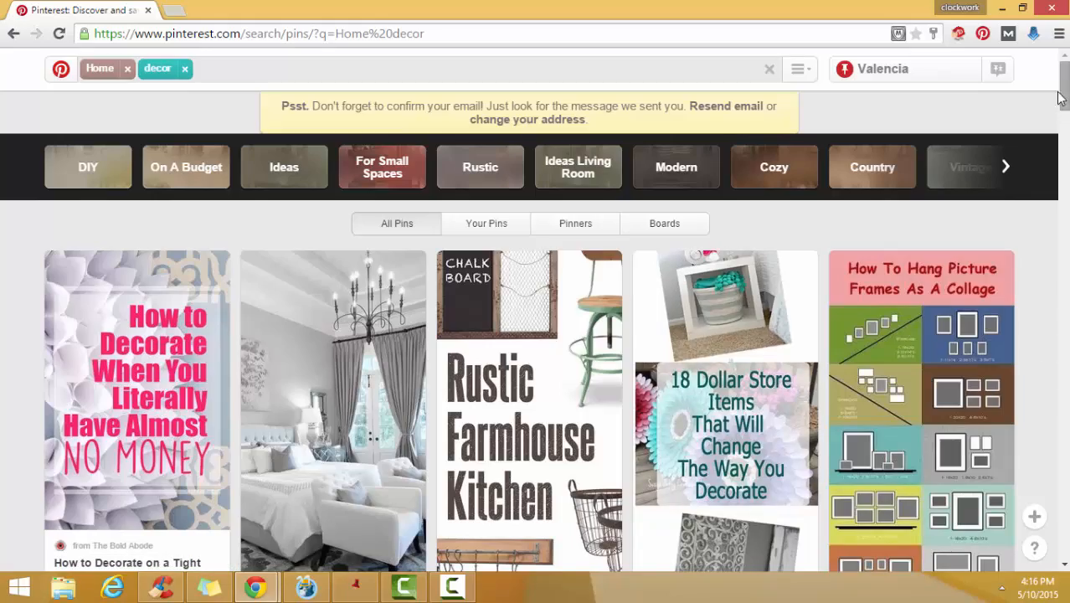
pyautogui.moveTo(1062, 83)
pyautogui.mouseDown()
pyautogui.moveTo(1059, 470)
pyautogui.moveTo(1062, 84)
pyautogui.mouseUp()
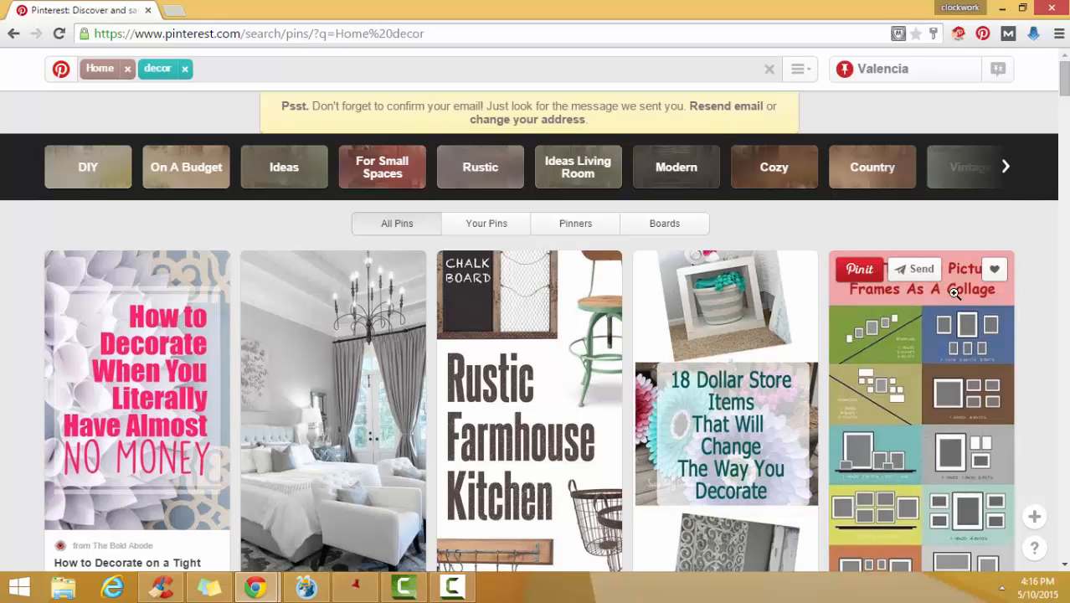
pyautogui.scroll(-3, 964, 285)
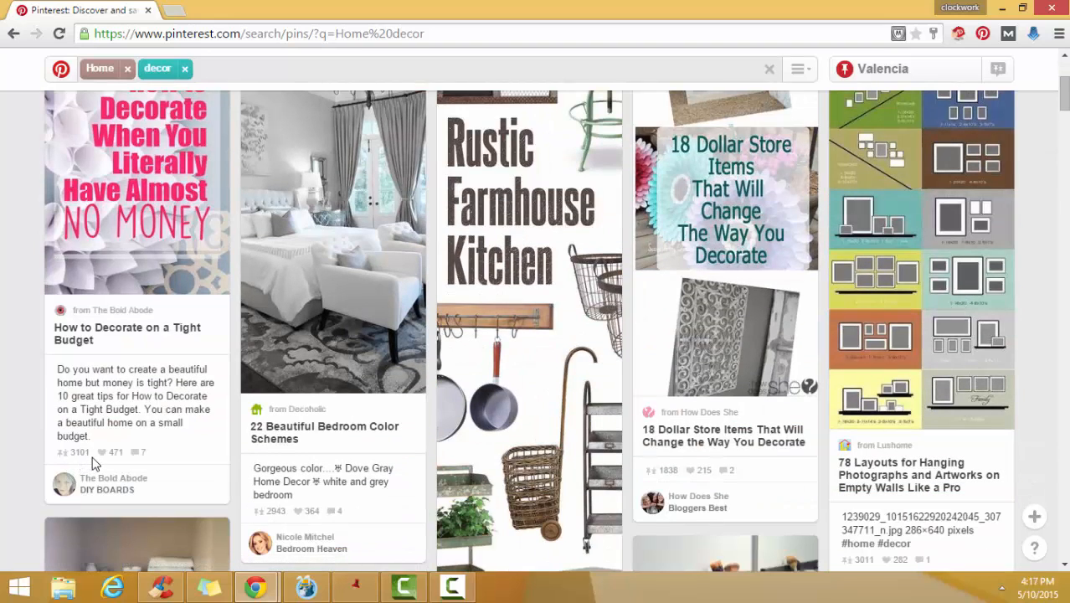
pyautogui.scroll(2, 140, 466)
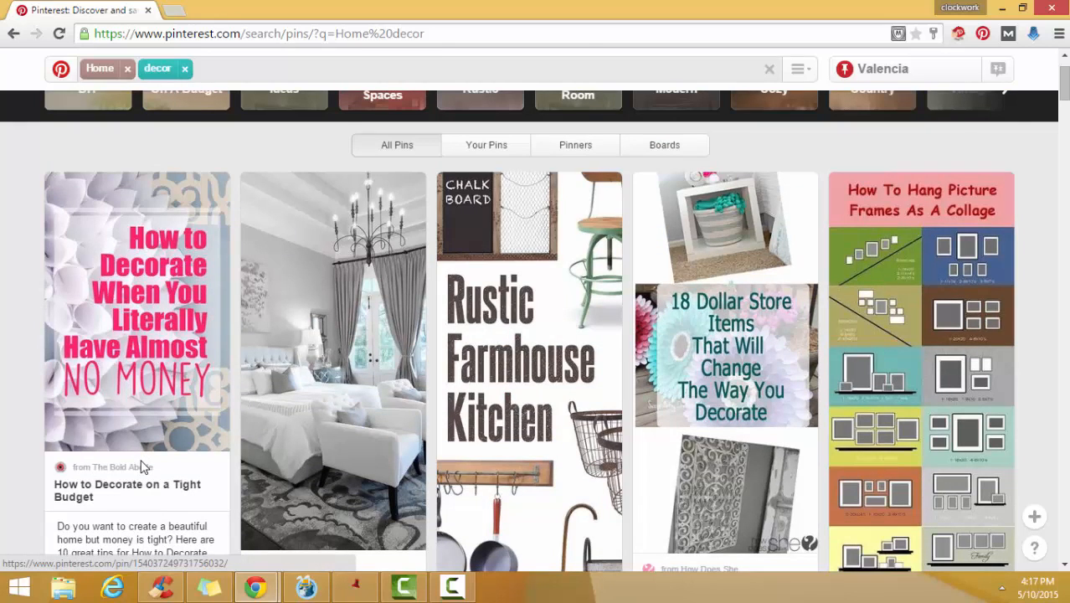
pyautogui.scroll(1, 139, 416)
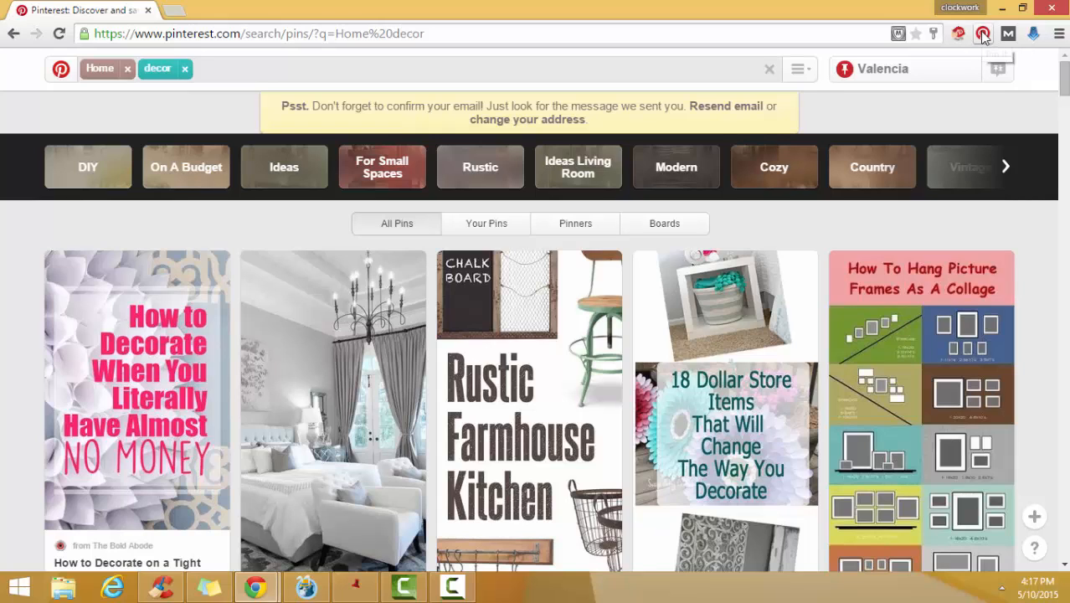
# - Open Chrome's installed extensions page and go on to the Chrome Web Store to get more extensions
pyautogui.click(1060, 34)
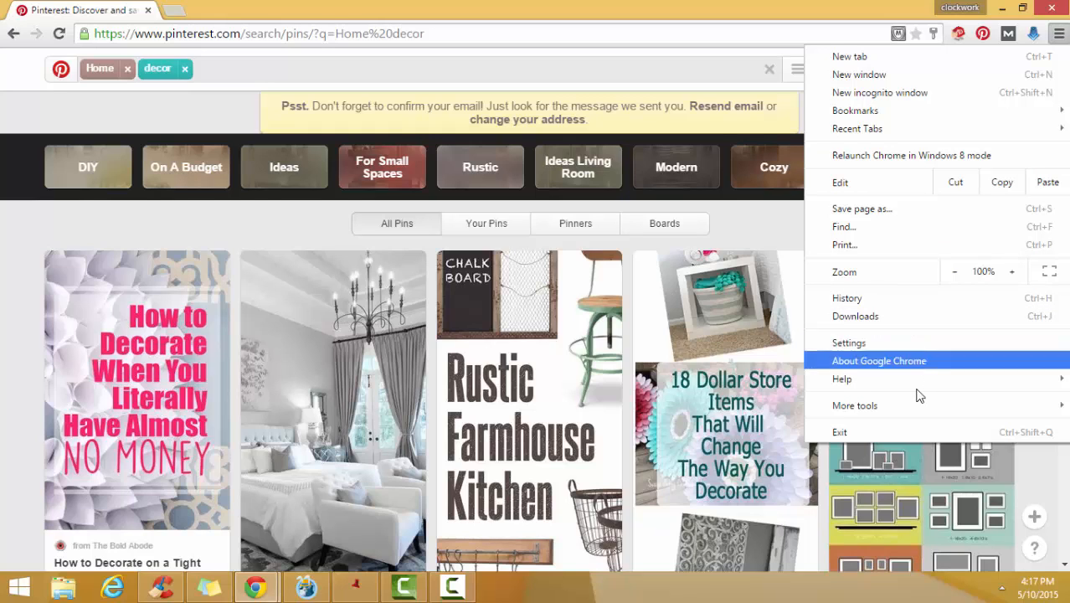
pyautogui.moveTo(892, 408)
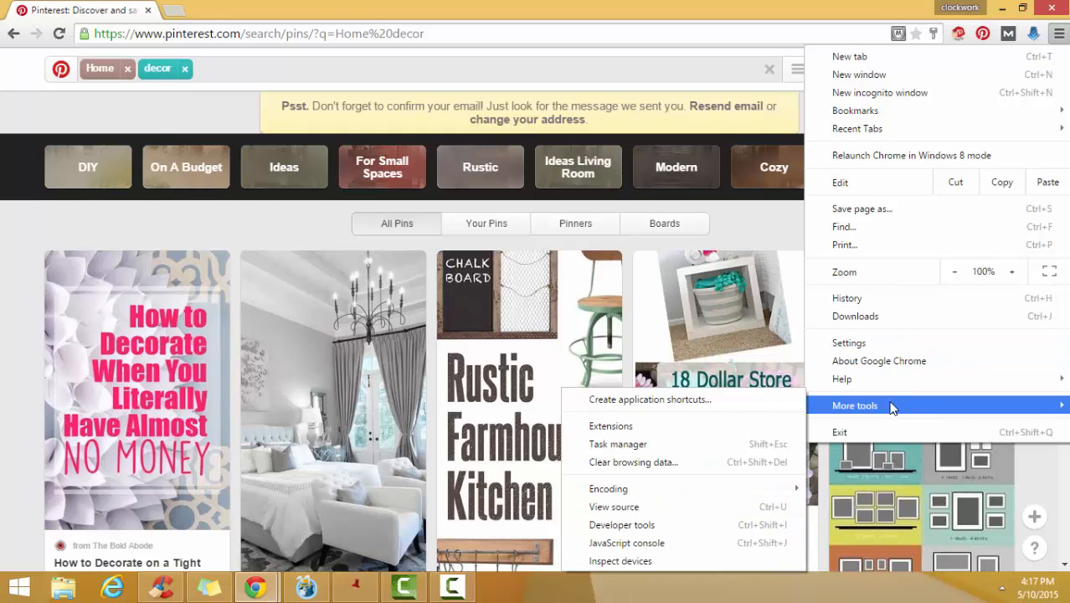
pyautogui.click(680, 434)
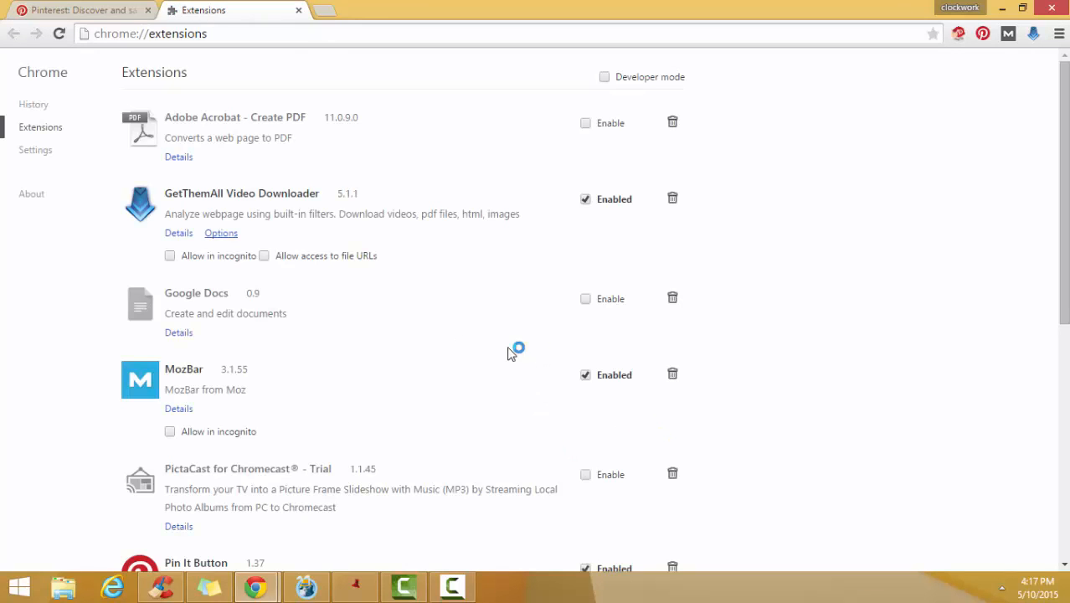
pyautogui.scroll(-6, 508, 352)
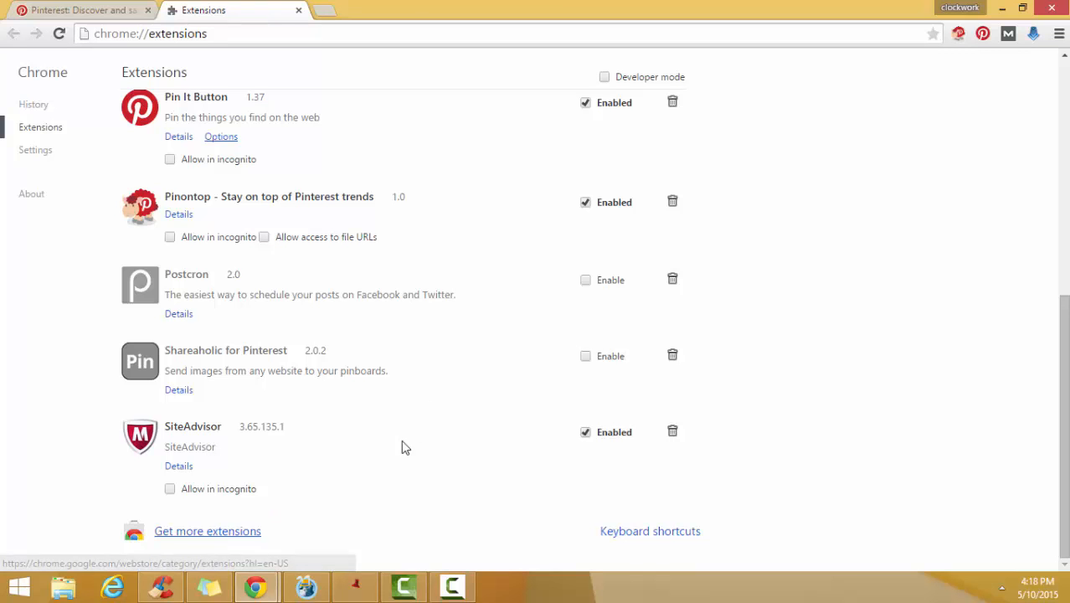
pyautogui.click(190, 538)
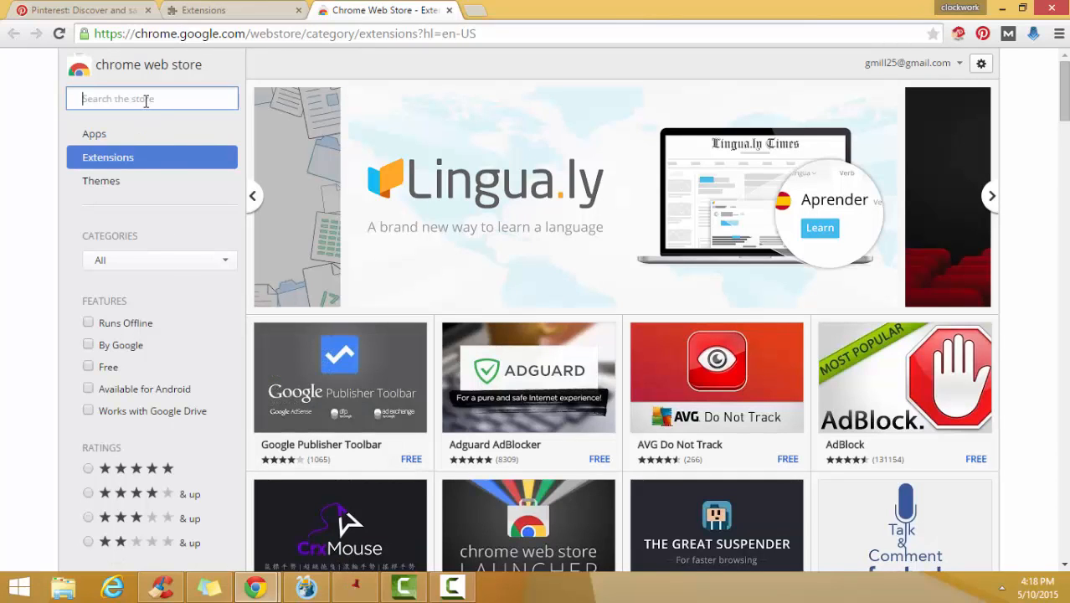
# - Search the Chrome Web Store for "pinterest" and examine the Pin It Button entry among the extensions
pyautogui.write('p')
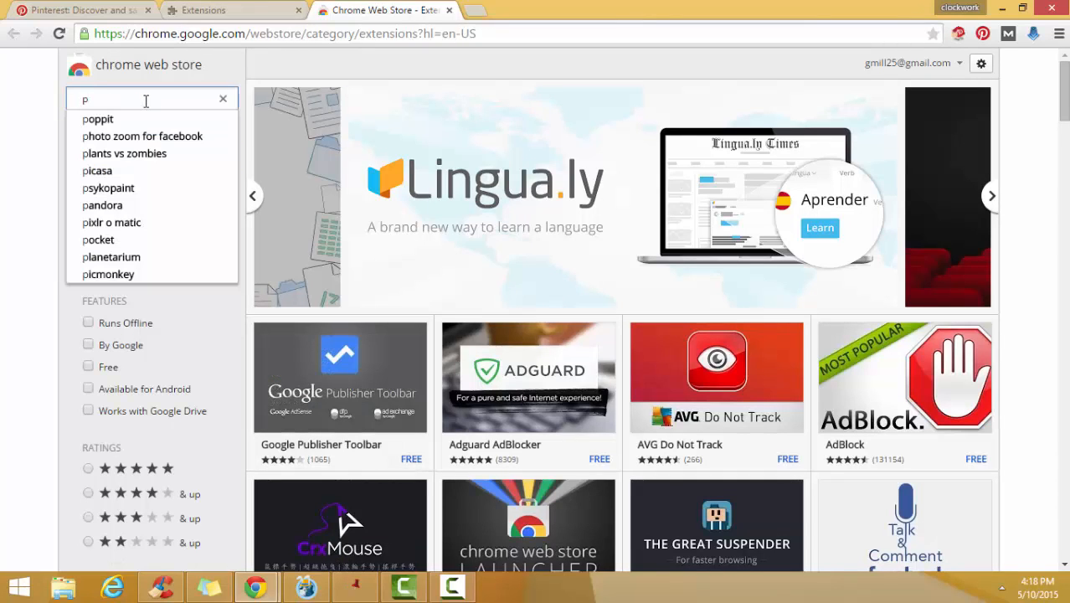
pyautogui.write('inter')
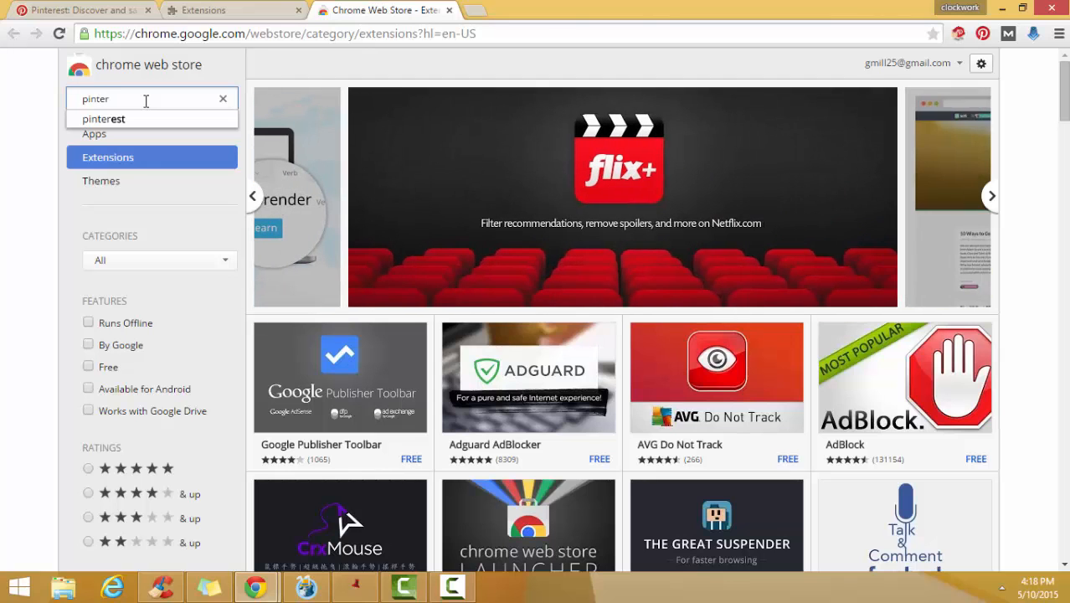
pyautogui.write('est')
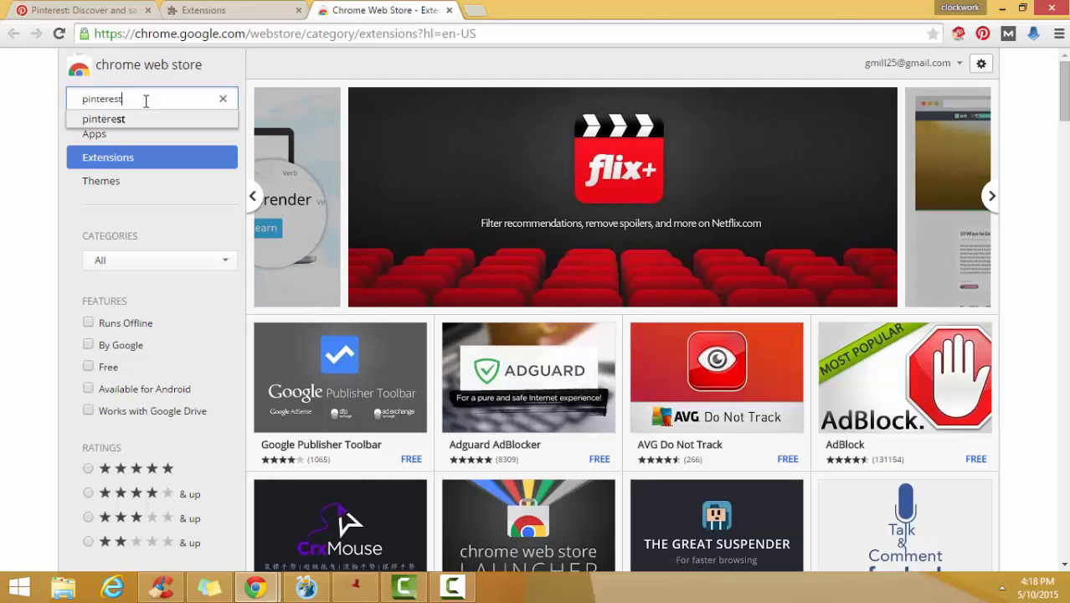
pyautogui.press('Return')
pyautogui.scroll(-3, 467, 231)
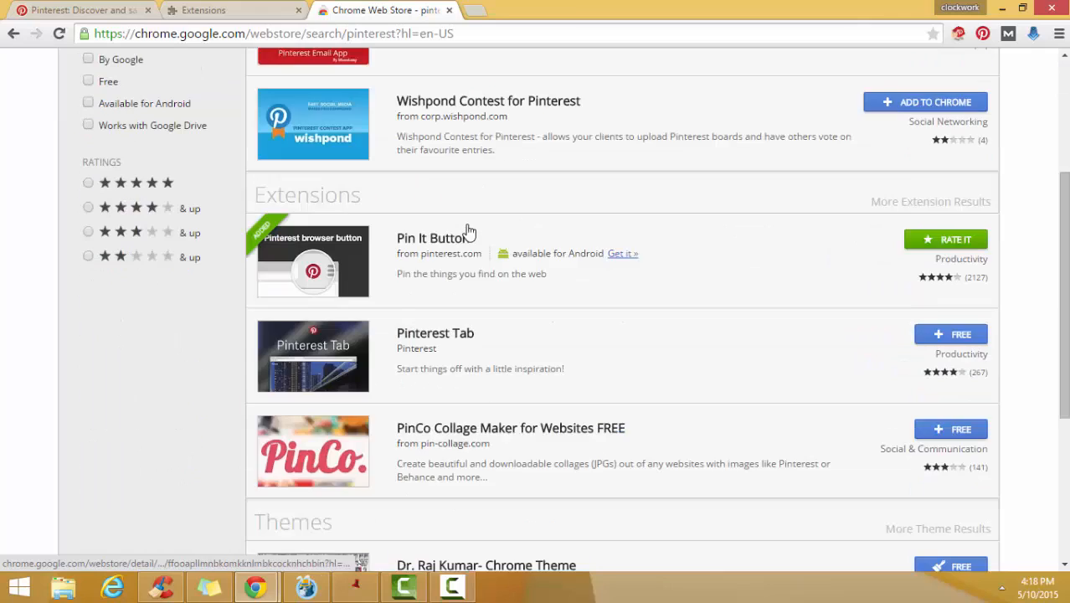
pyautogui.scroll(2, 481, 277)
pyautogui.scroll(-2, 494, 299)
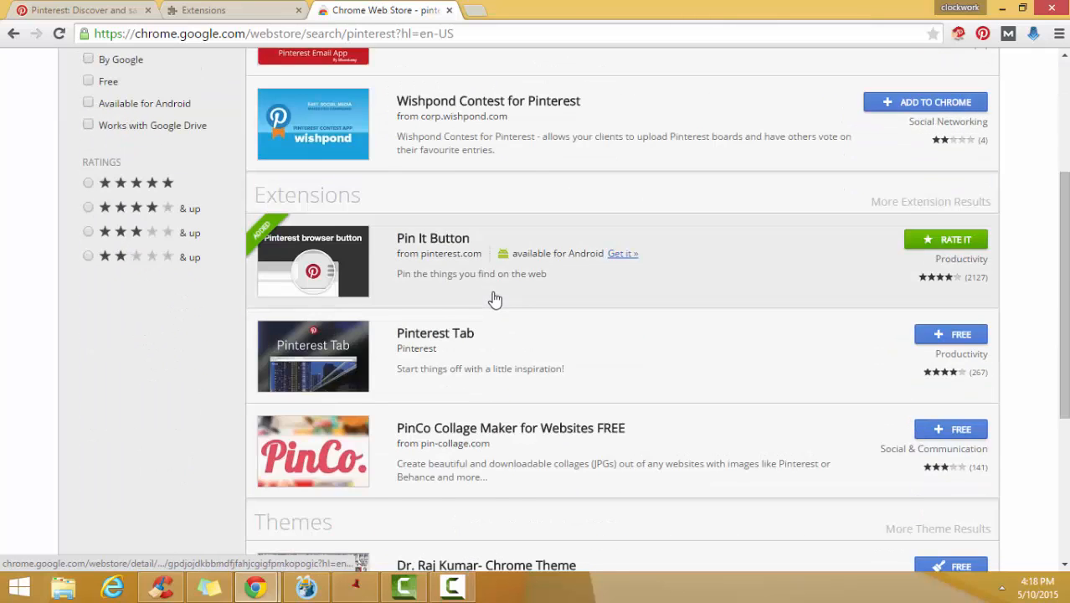
pyautogui.scroll(-3, 494, 299)
pyautogui.scroll(2, 494, 295)
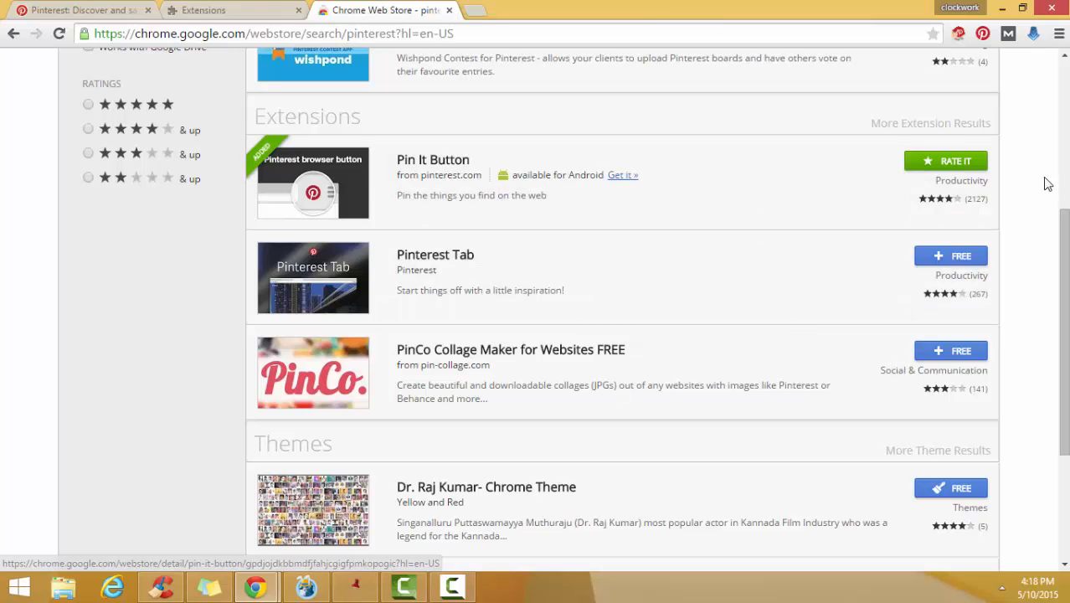
pyautogui.scroll(2, 908, 201)
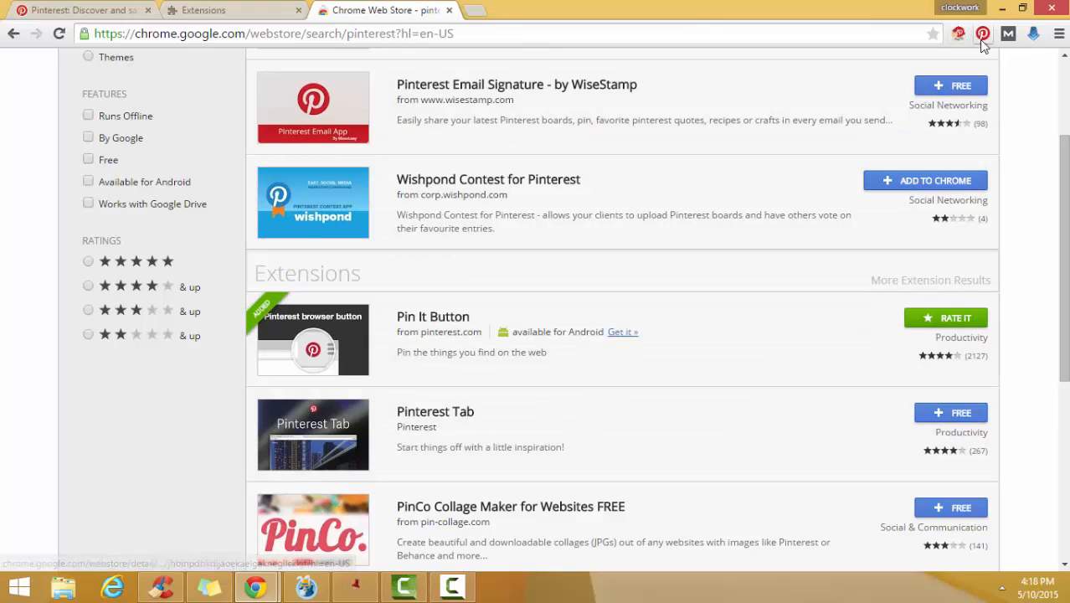
pyautogui.scroll(2, 628, 343)
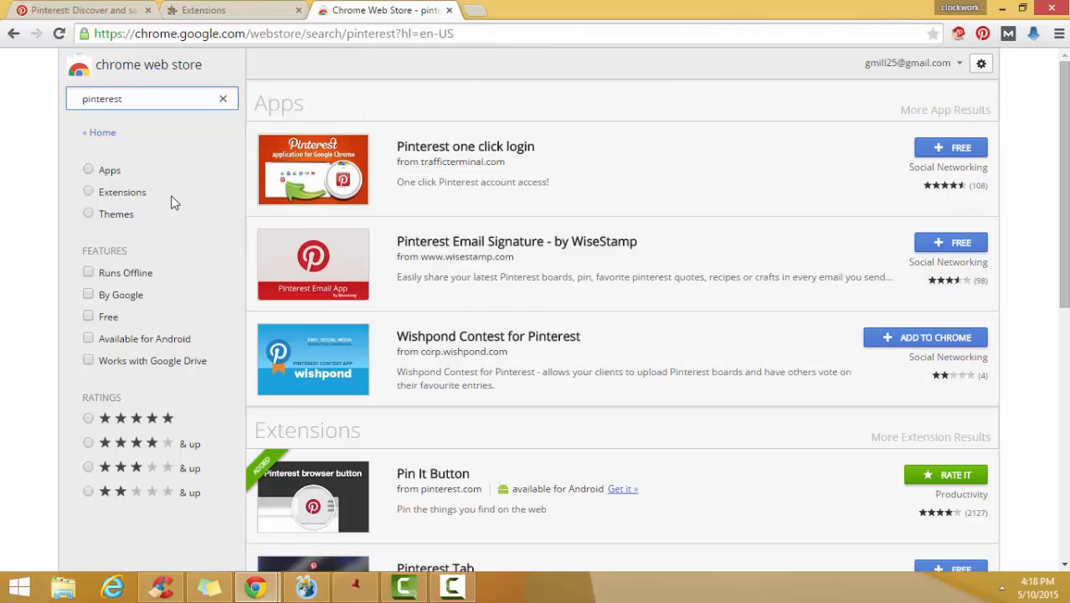
# - Search the Chrome Web Store for "pinontop" instead
pyautogui.moveTo(149, 101); pyautogui.dragTo(15, 97)
pyautogui.write('pinontop')
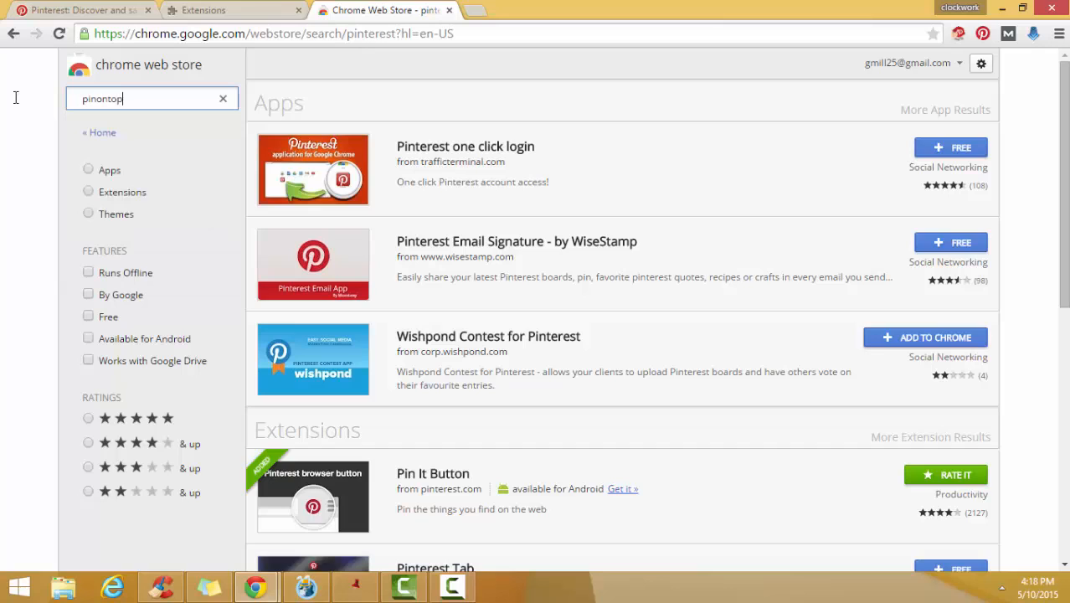
pyautogui.press('Return')
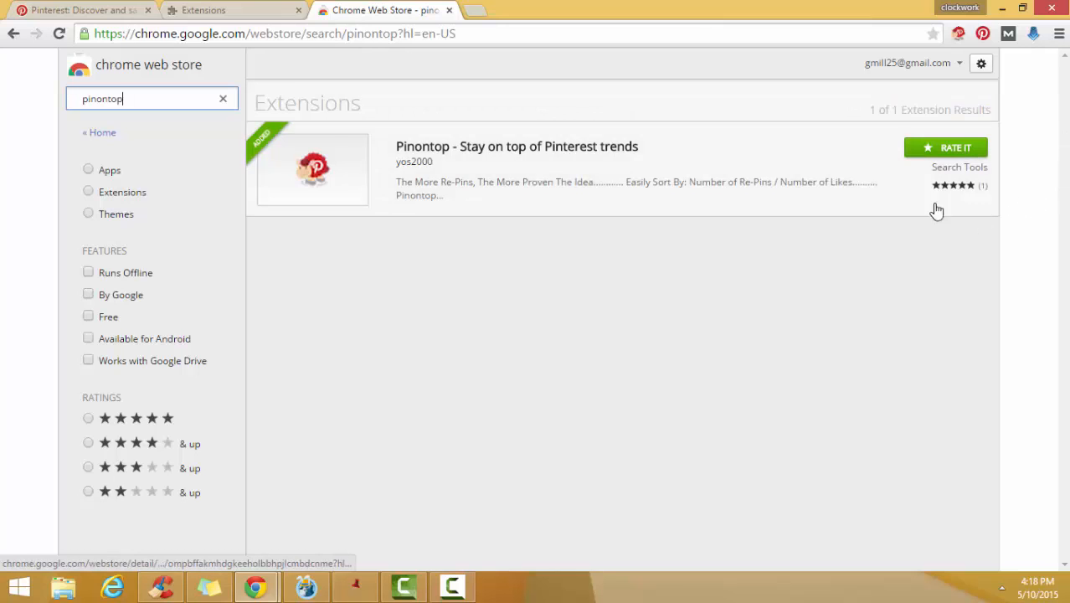
# - Close the Chrome Web Store, check the installed Pinterest extensions, and close that page to return to the home decor results
pyautogui.click(449, 10)
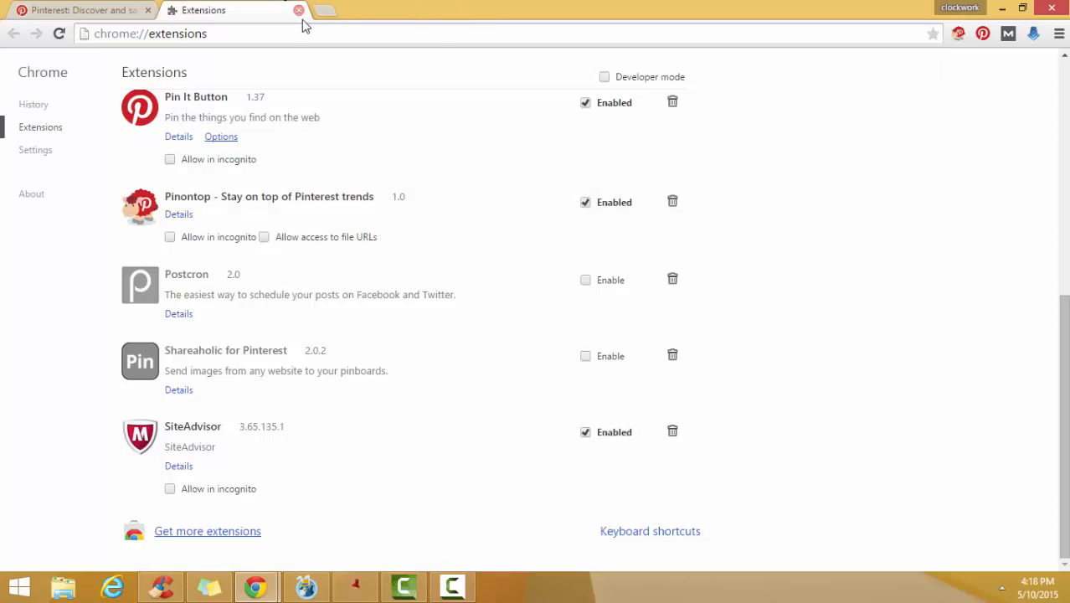
pyautogui.scroll(2, 387, 346)
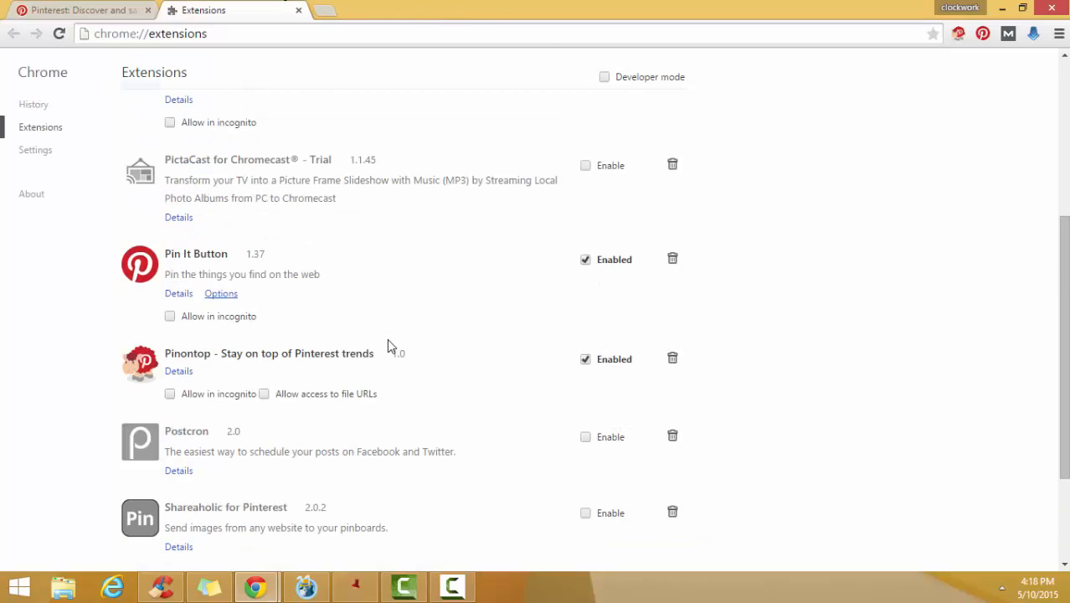
pyautogui.scroll(-2, 389, 352)
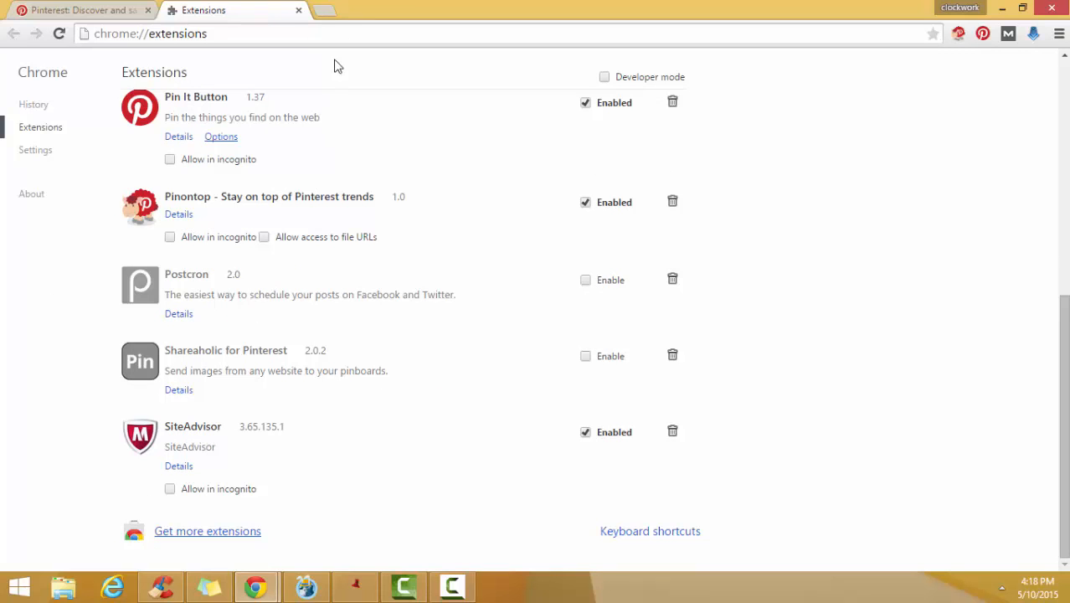
pyautogui.click(299, 11)
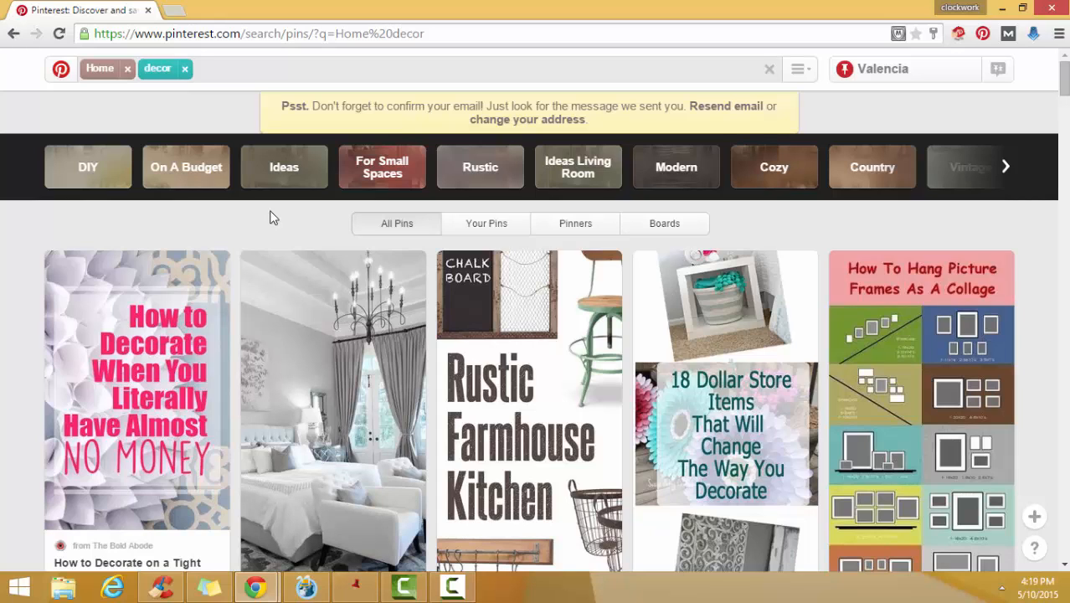
# - Run the Pinontop extension on the home decor results, autoloading 2 pages and sorting by repins
pyautogui.click(959, 35)
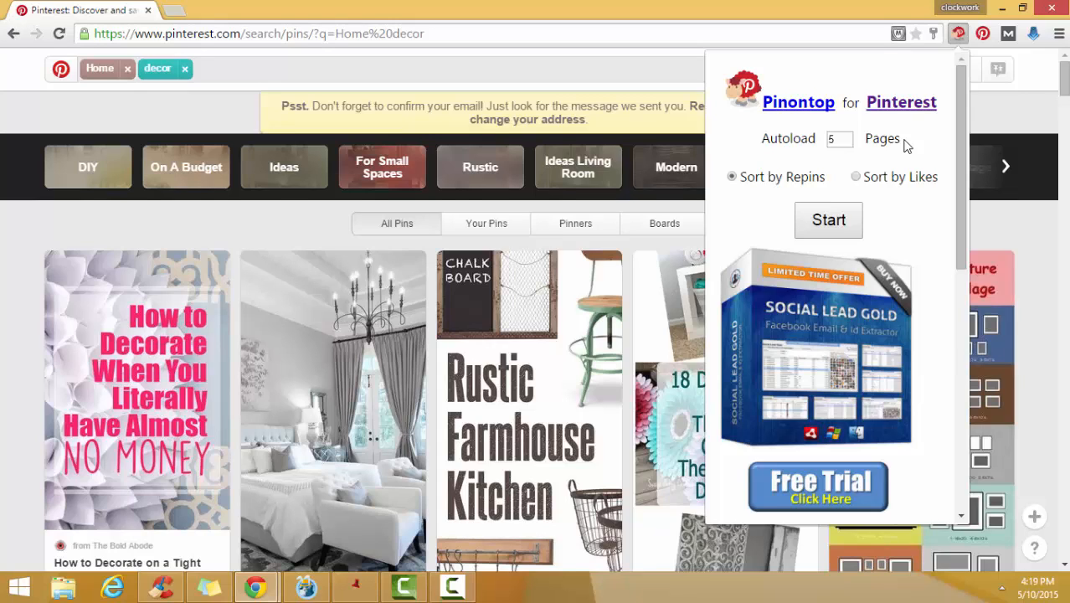
pyautogui.click(847, 144)
pyautogui.click(847, 144)
pyautogui.click(847, 144)
pyautogui.click(829, 220)
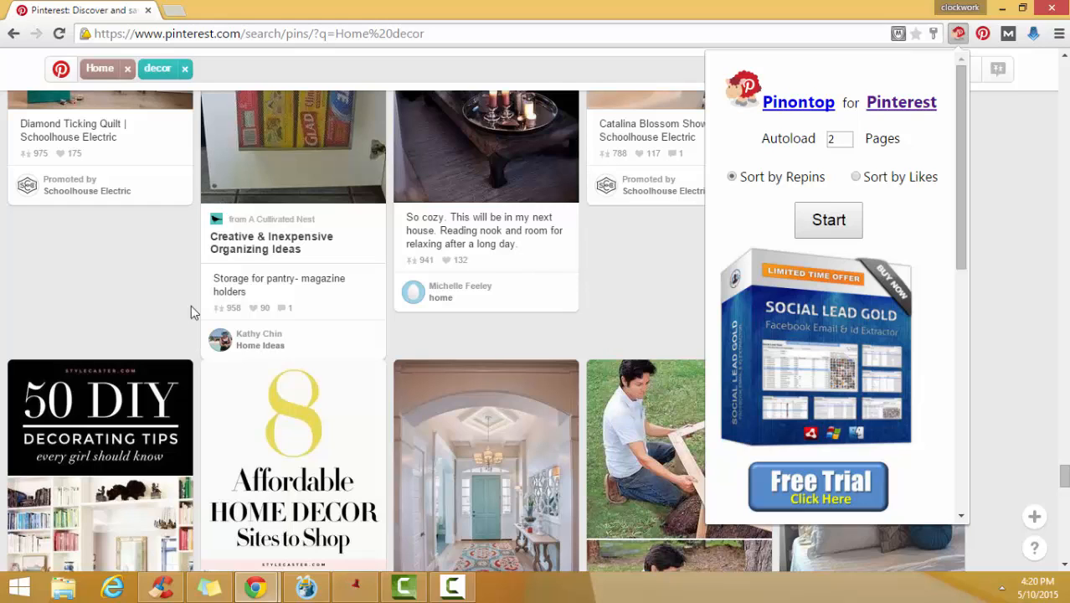
# - Close the extension popup and examine the repin counts of the sorted home decor pins from the start of the results
pyautogui.click(1021, 168)
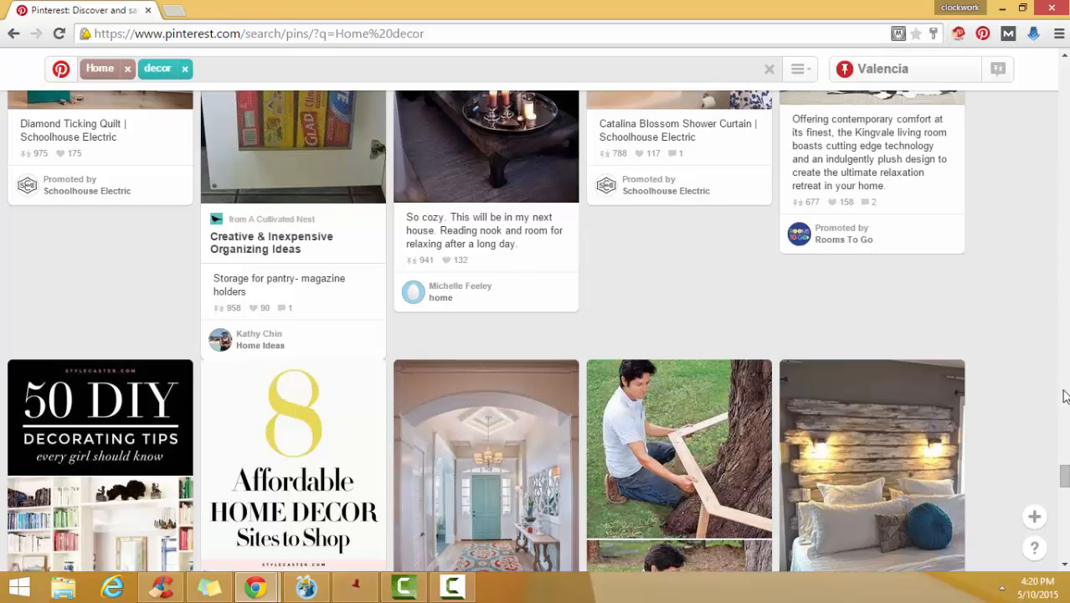
pyautogui.moveTo(1066, 476); pyautogui.dragTo(1064, 67)
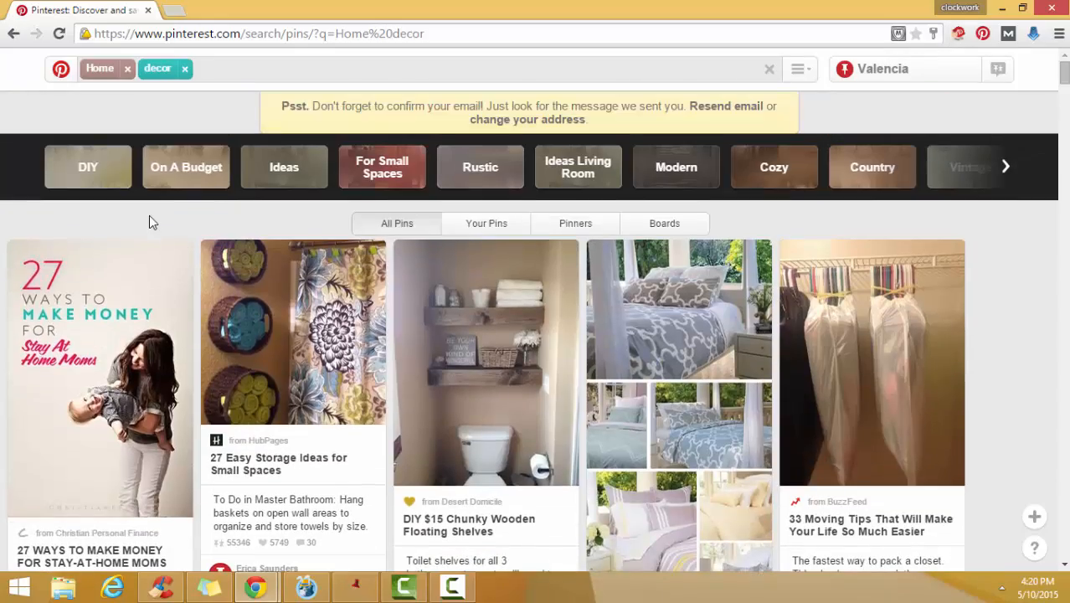
pyautogui.scroll(-2, 175, 342)
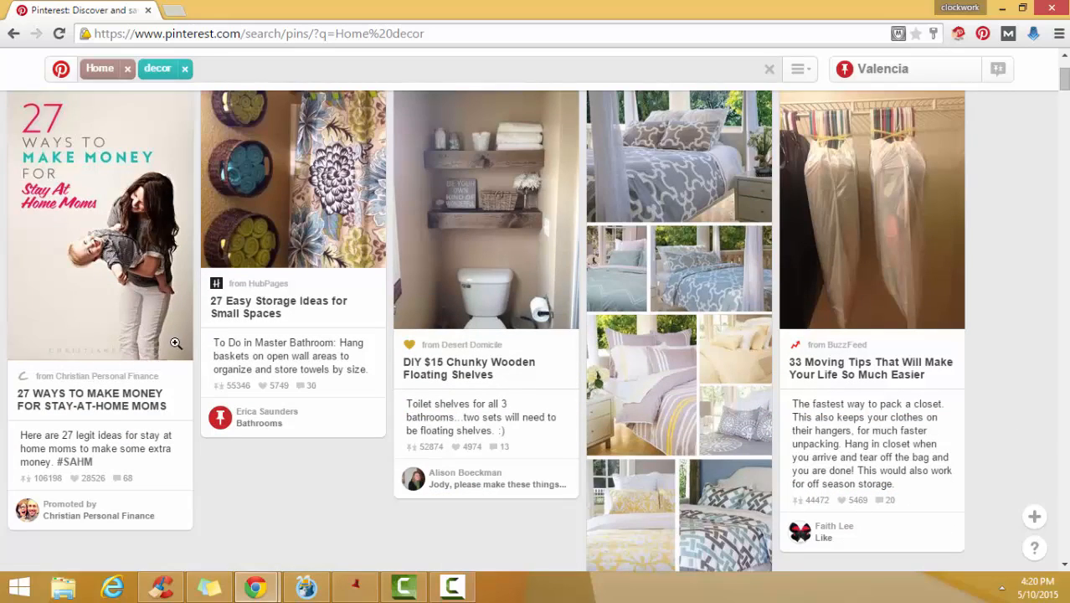
pyautogui.scroll(-1, 126, 432)
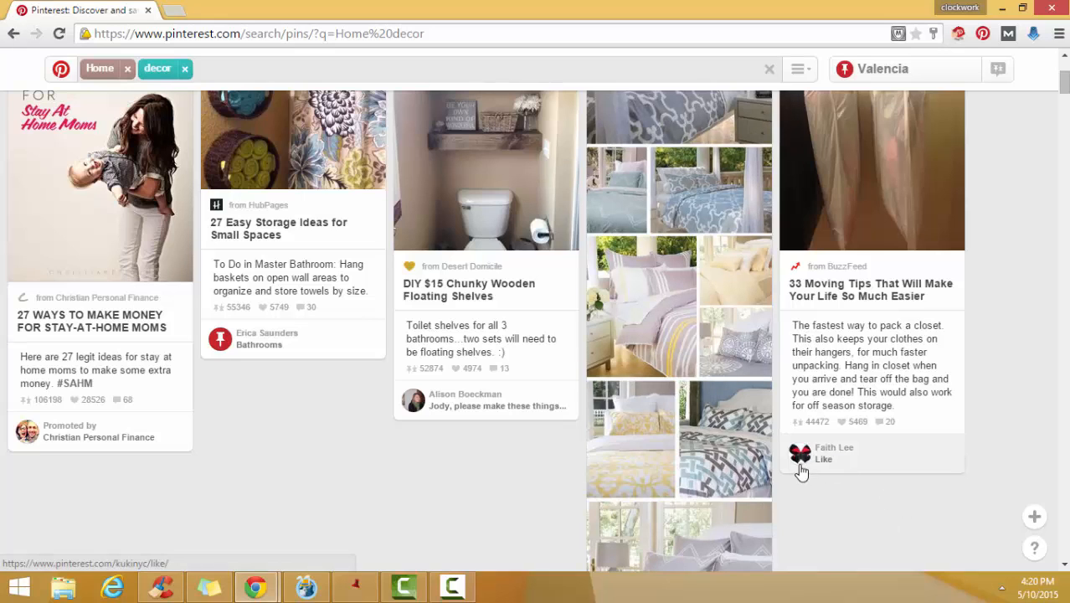
pyautogui.scroll(1, 928, 414)
pyautogui.scroll(1, 928, 415)
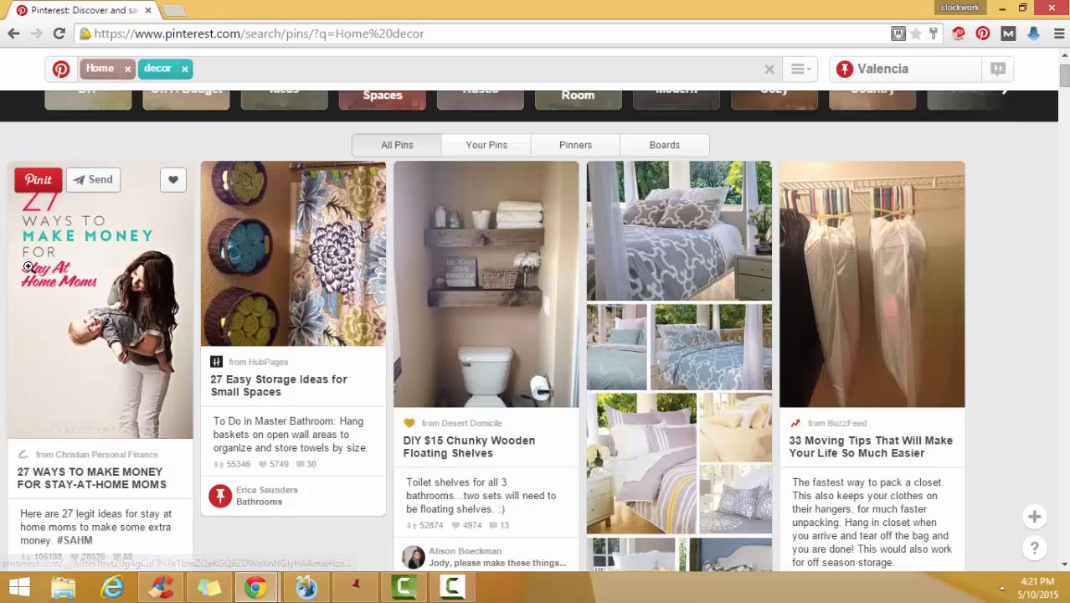
# - Open the "27 Ways to Make Money for Stay-At-Home Moms" pin and visit its source article on christianpf.com
pyautogui.click(40, 181)
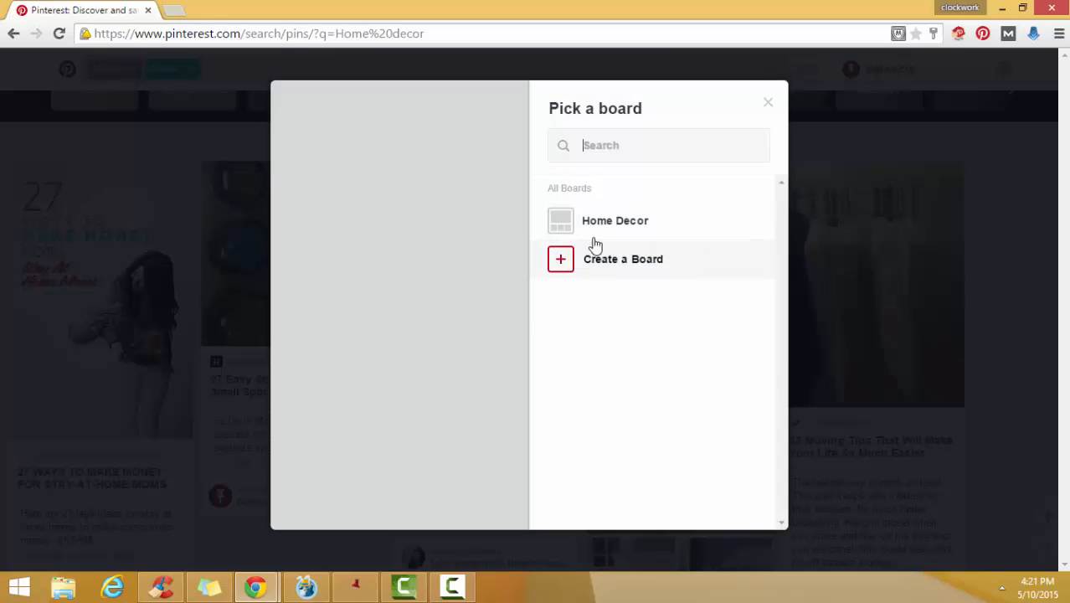
pyautogui.click(746, 224)
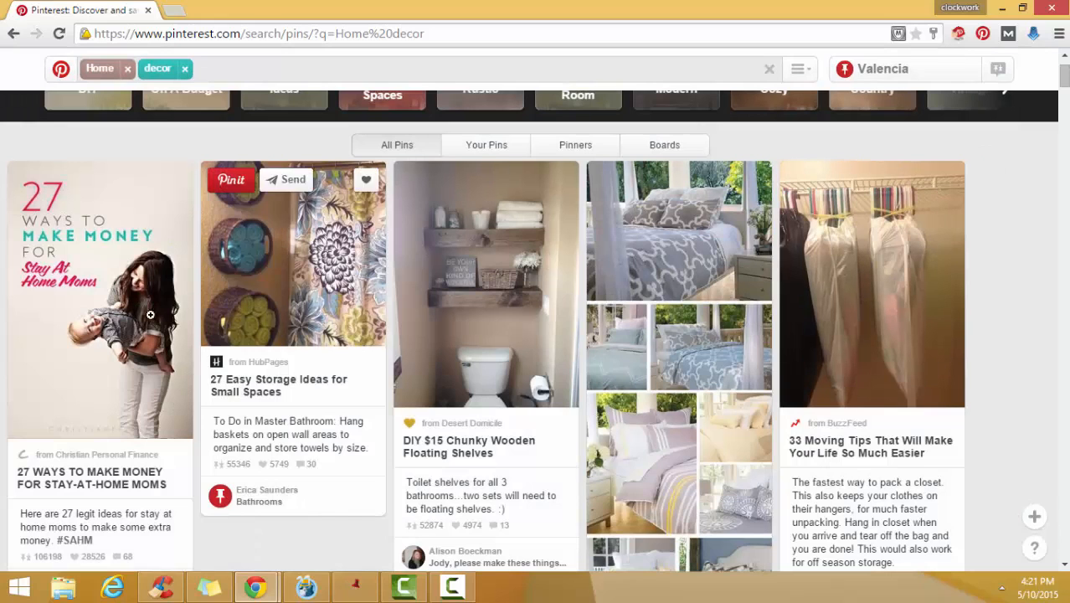
pyautogui.moveTo(82, 300)
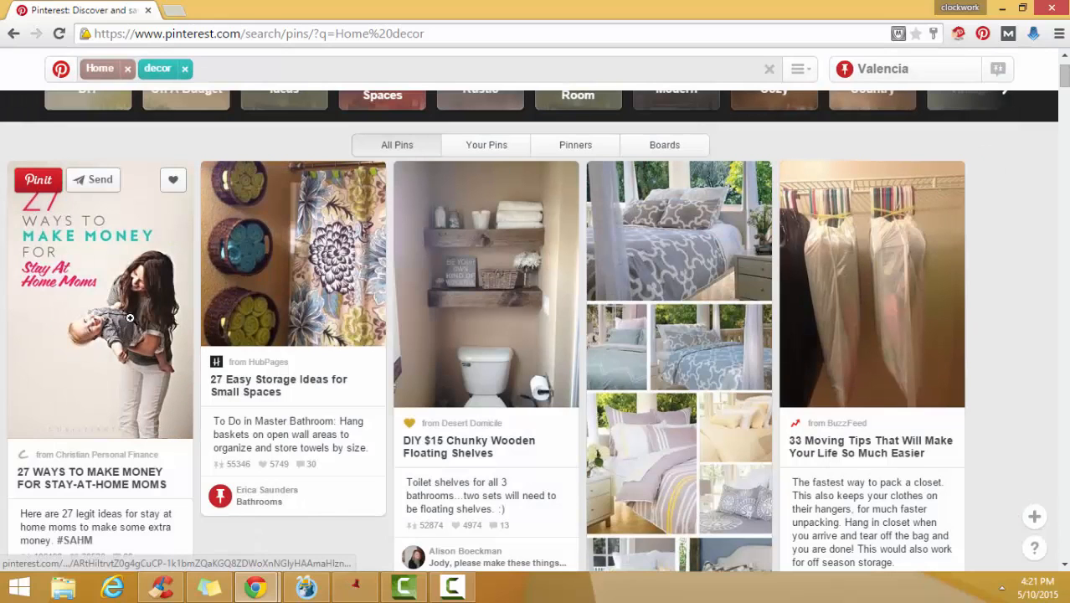
pyautogui.click(82, 299)
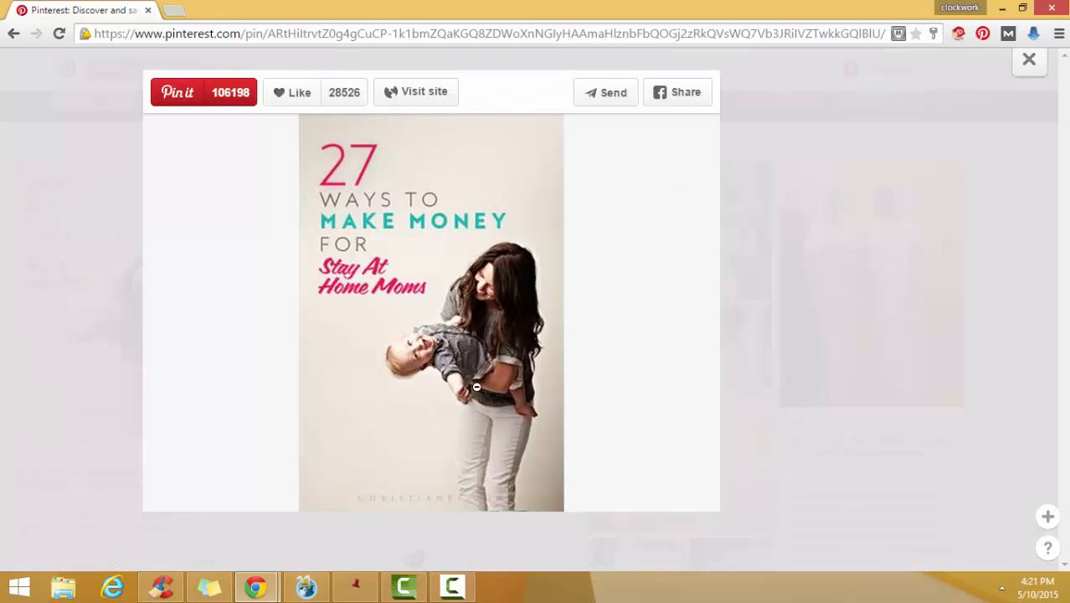
pyautogui.click(459, 308)
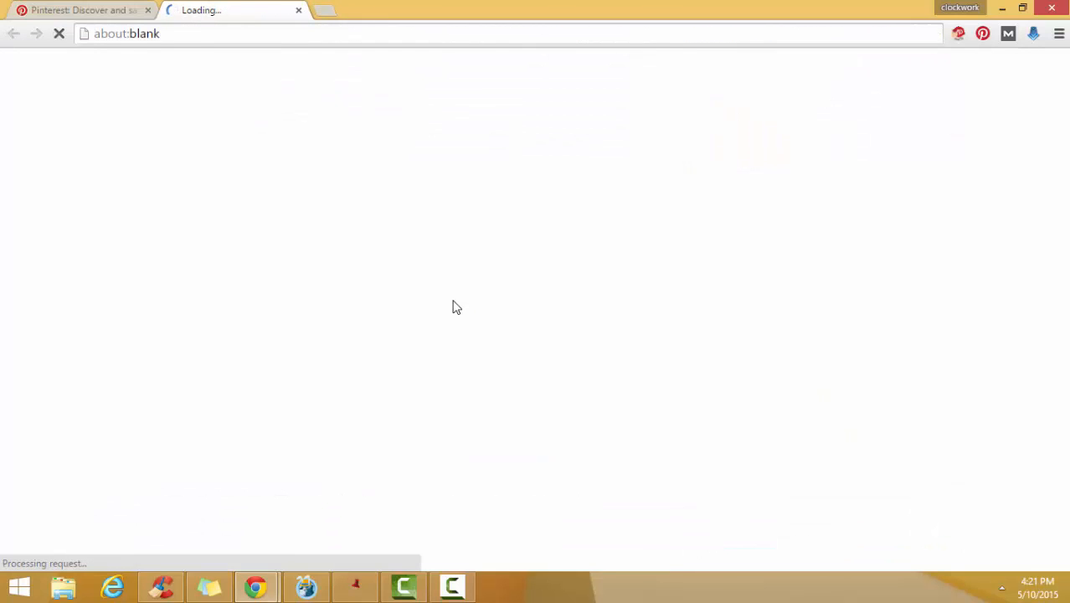
pyautogui.scroll(-4, 1021, 326)
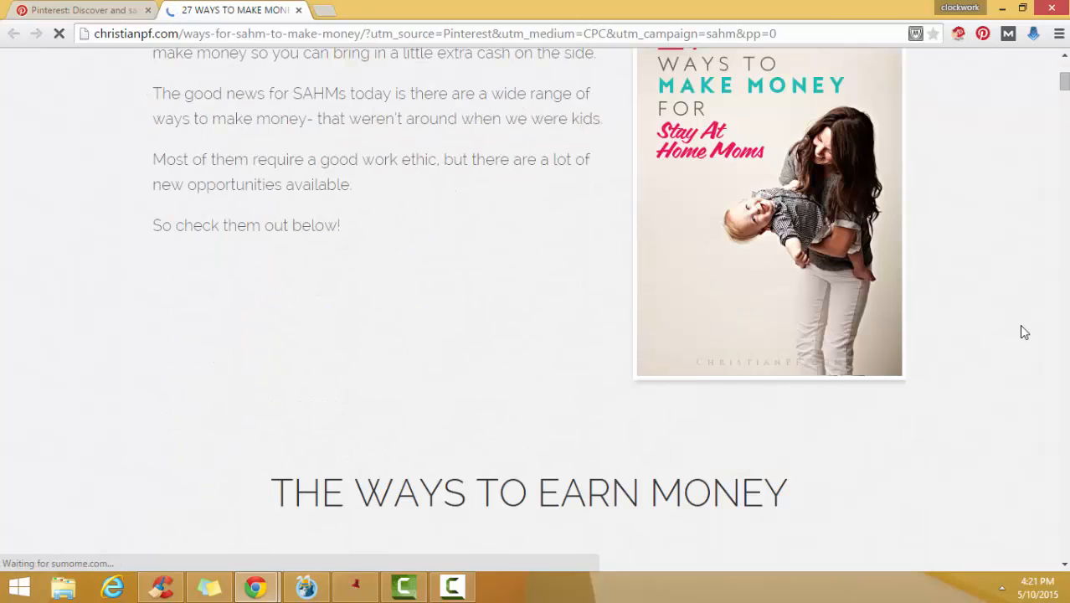
pyautogui.scroll(2, 1021, 326)
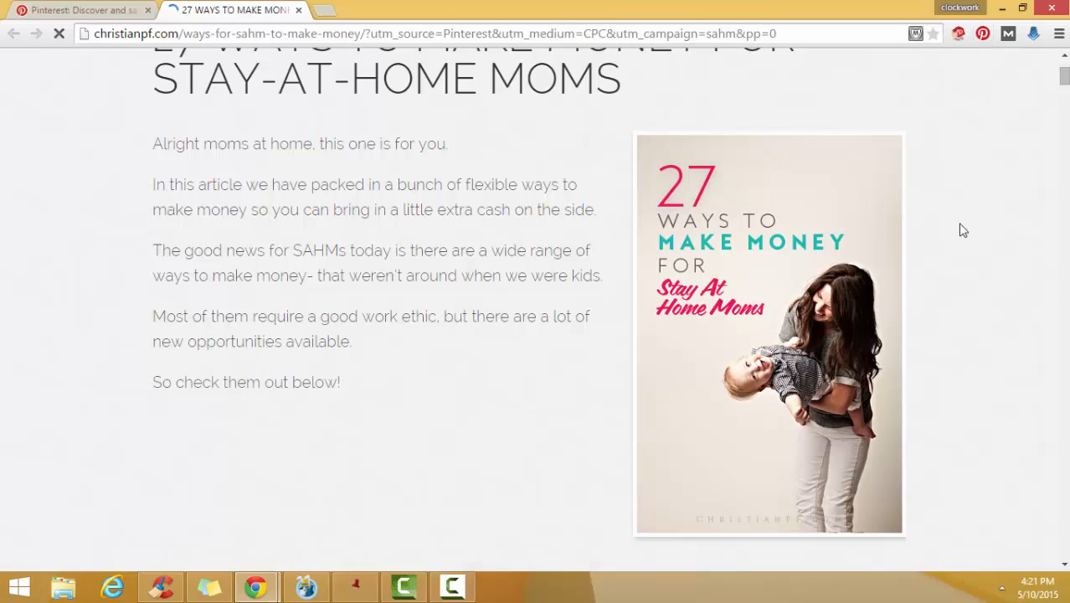
pyautogui.click(665, 148)
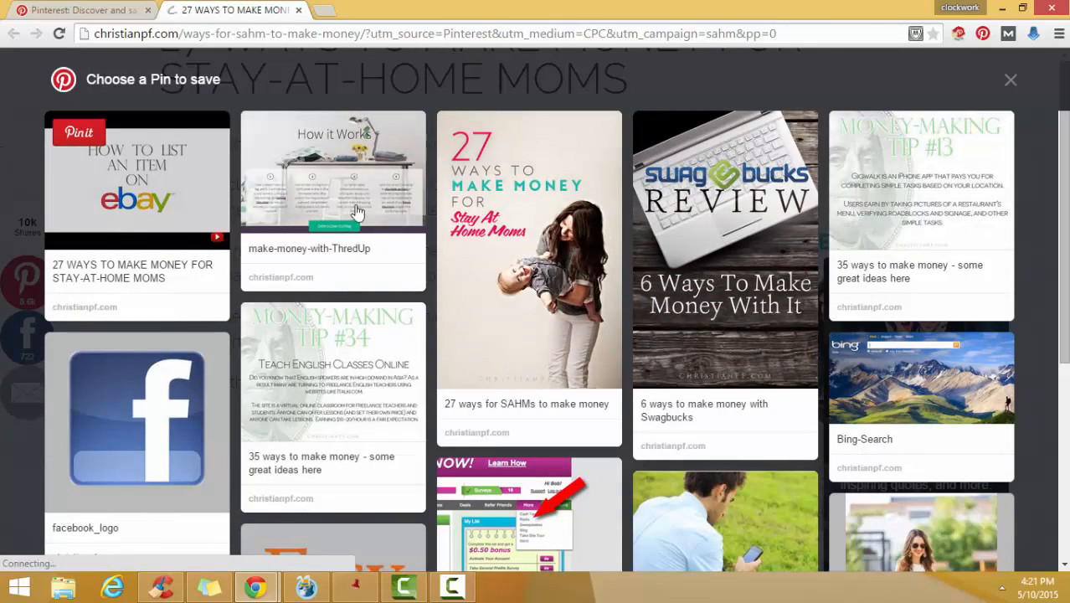
pyautogui.click(959, 285)
pyautogui.click(981, 270)
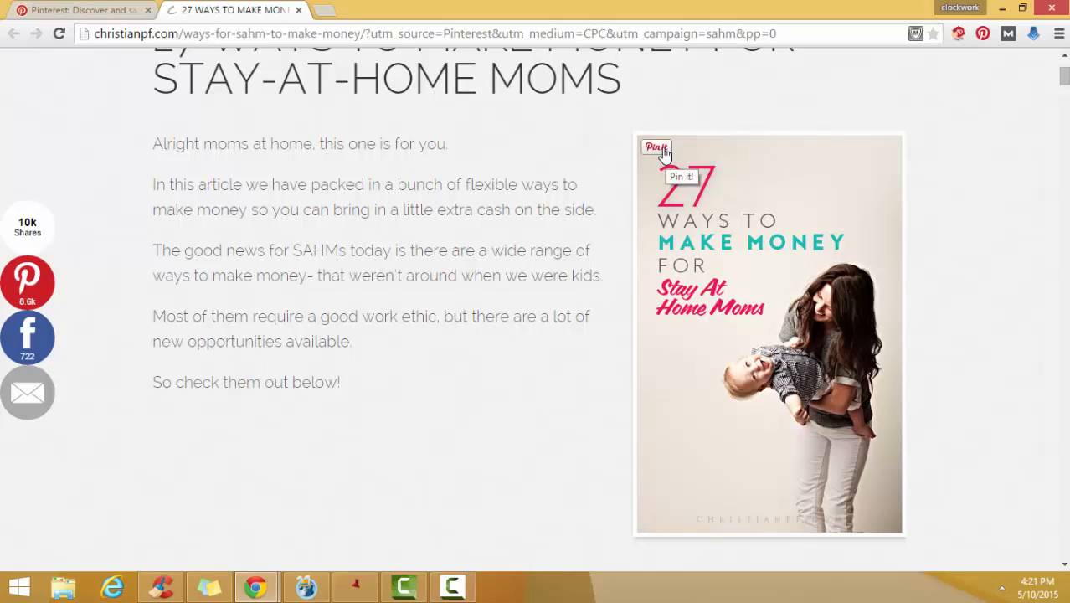
# - Pin the article's main image to the Home Decor board and close the pin window
pyautogui.click(658, 148)
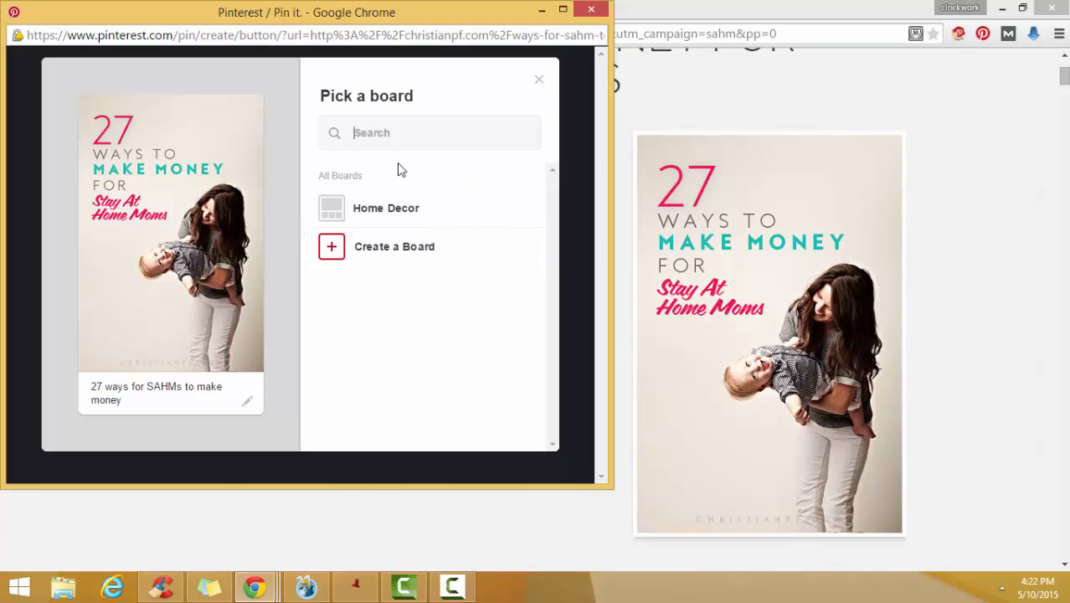
pyautogui.moveTo(365, 227)
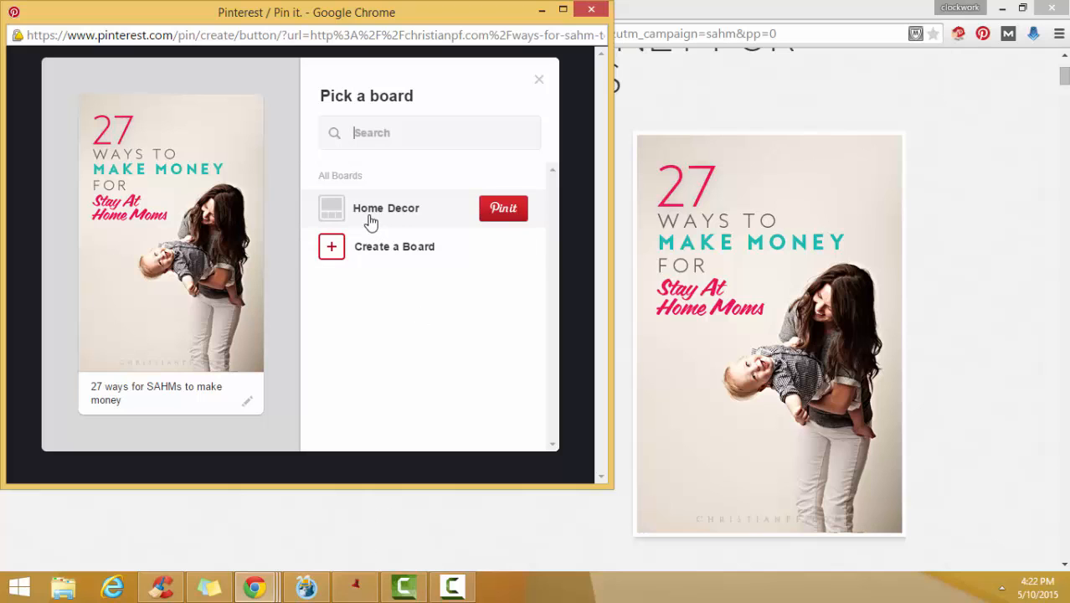
pyautogui.click(371, 221)
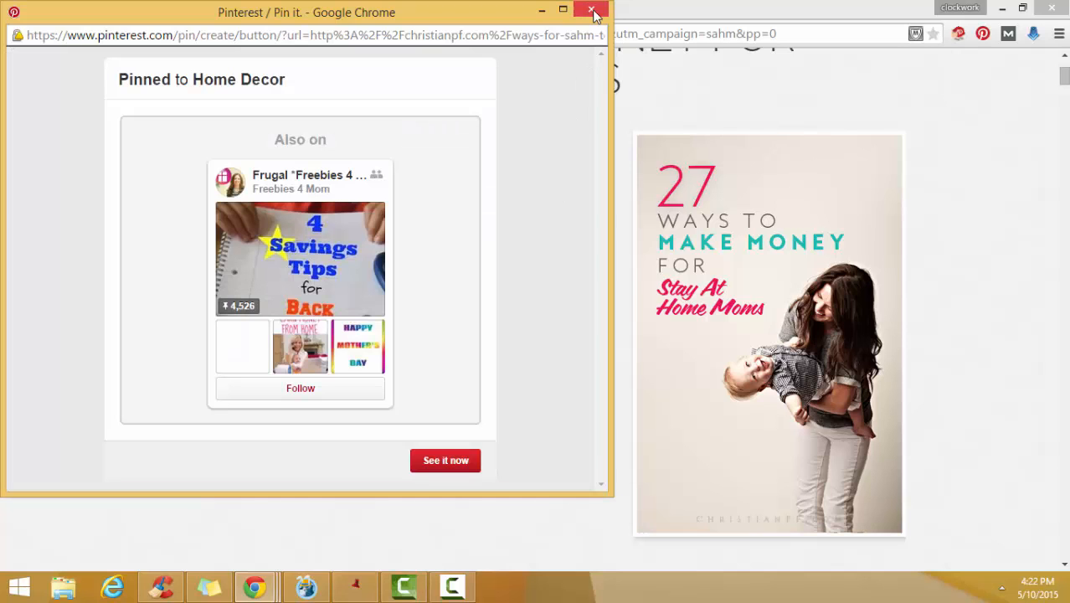
pyautogui.click(592, 12)
# - Close the source article and the pin view, and examine the repin counts of the top home decor results
pyautogui.click(300, 10)
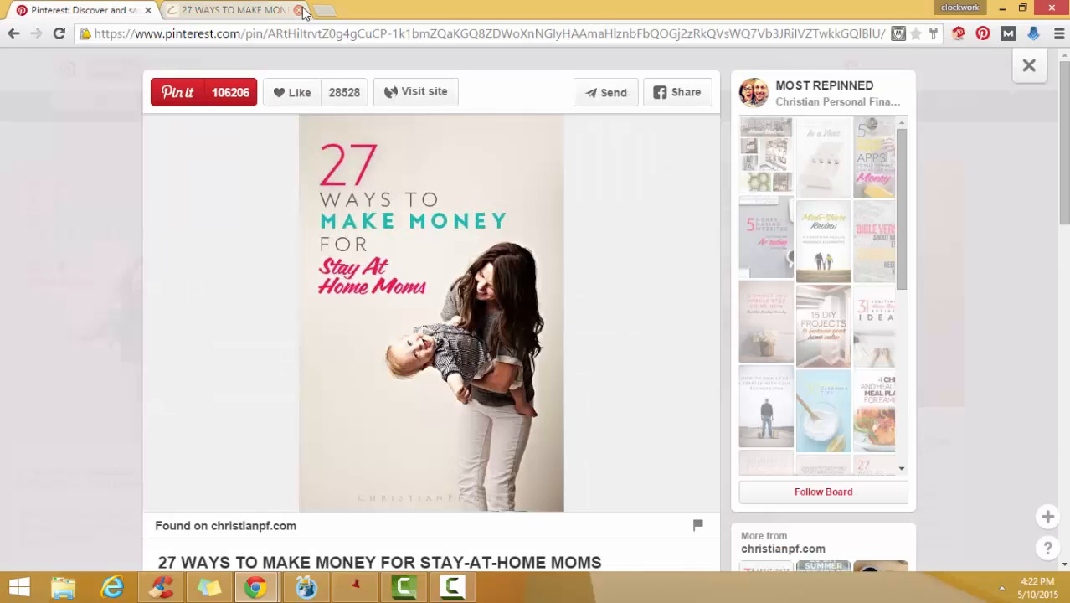
pyautogui.click(1030, 66)
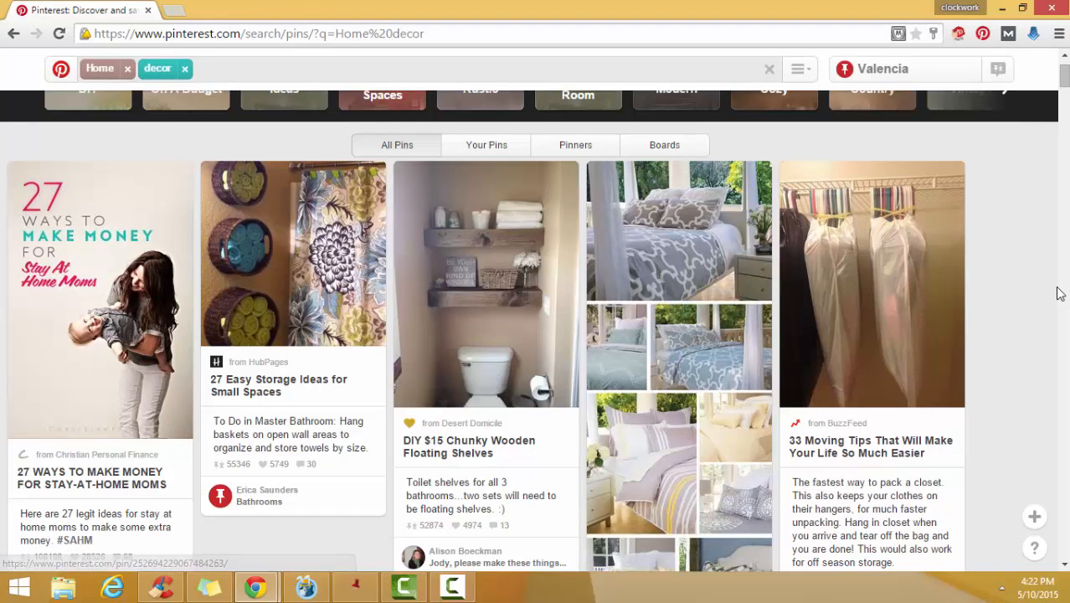
pyautogui.scroll(-3, 1060, 294)
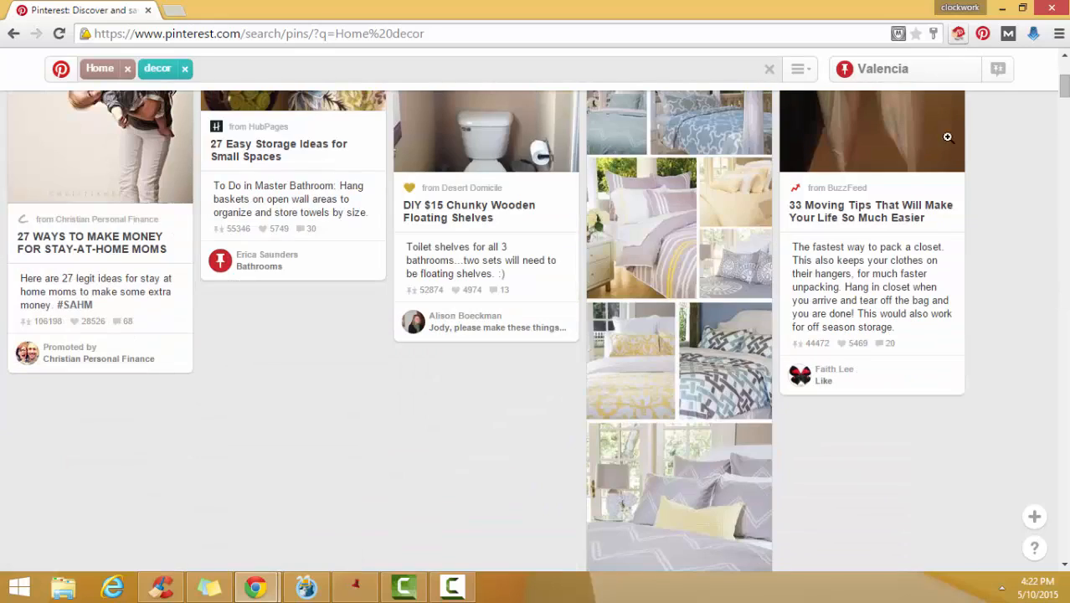
pyautogui.scroll(-2, 955, 301)
pyautogui.scroll(2, 957, 301)
pyautogui.scroll(4, 960, 304)
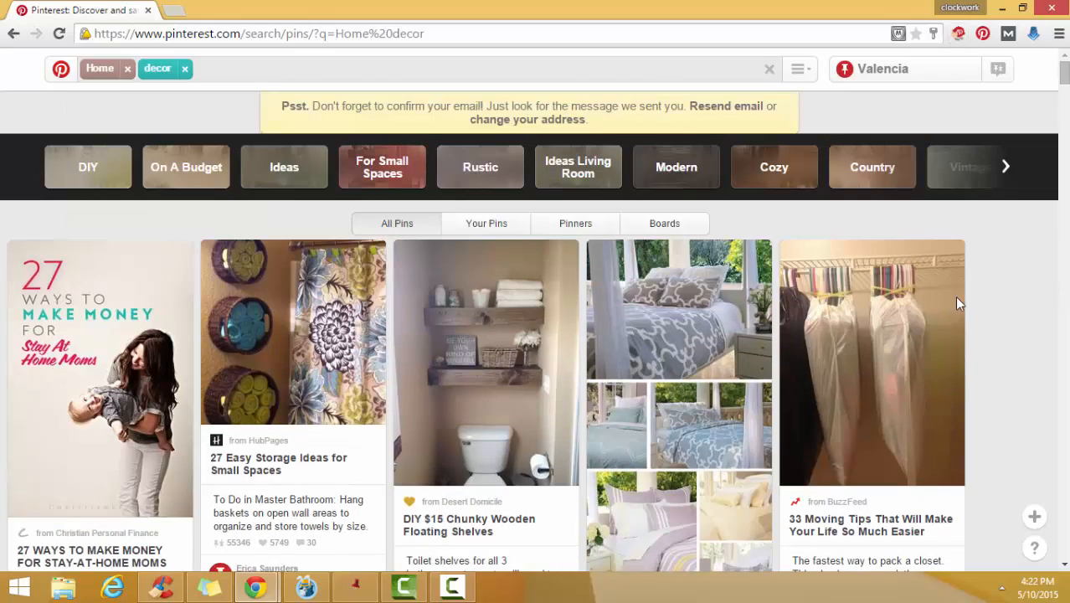
pyautogui.scroll(-2, 960, 304)
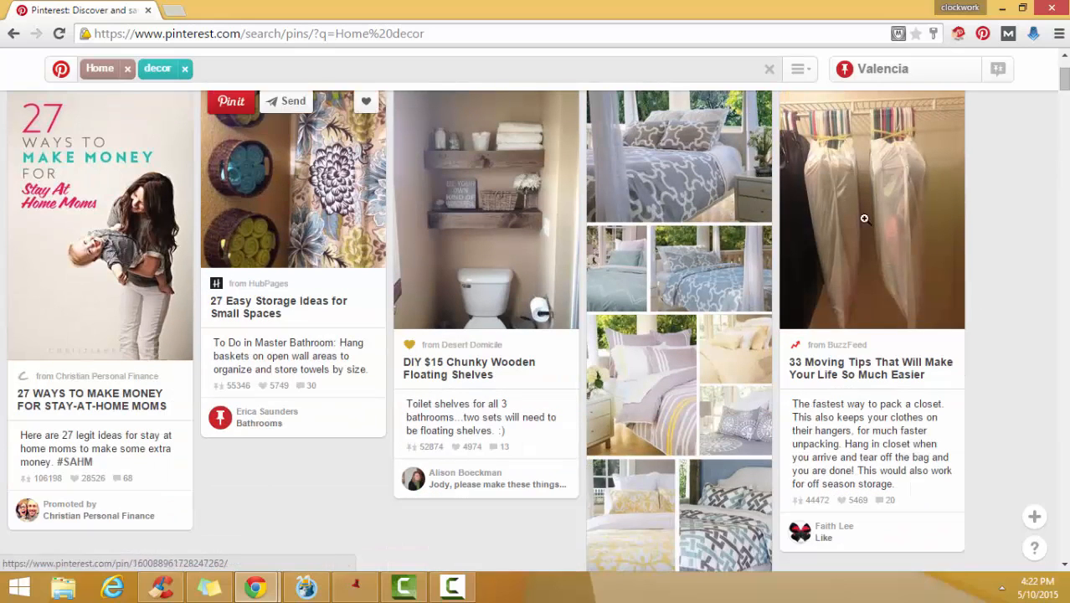
pyautogui.scroll(-4, 1000, 380)
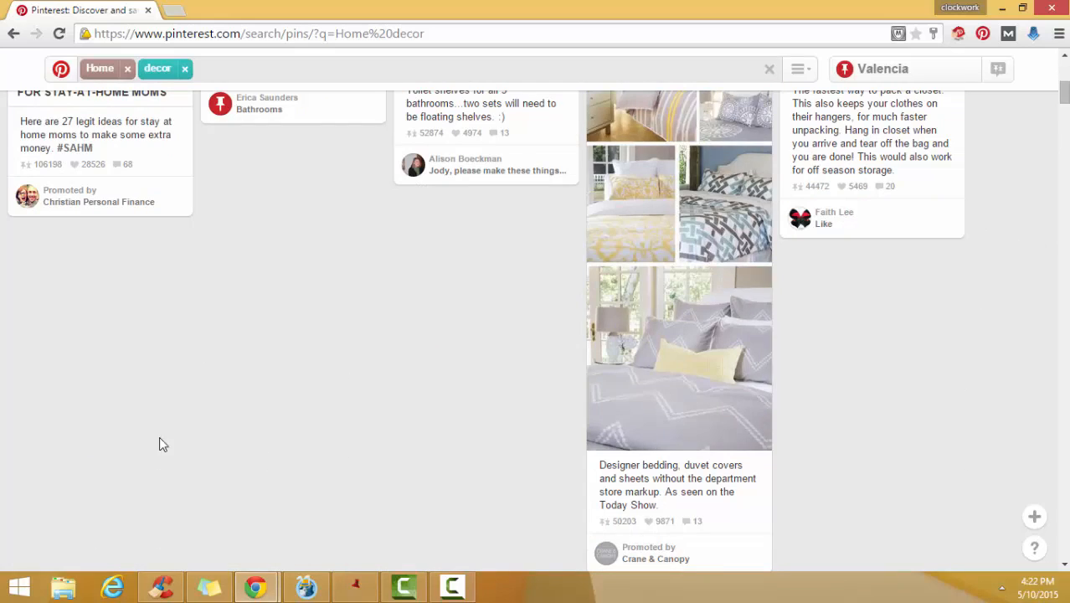
pyautogui.scroll(-5, 744, 355)
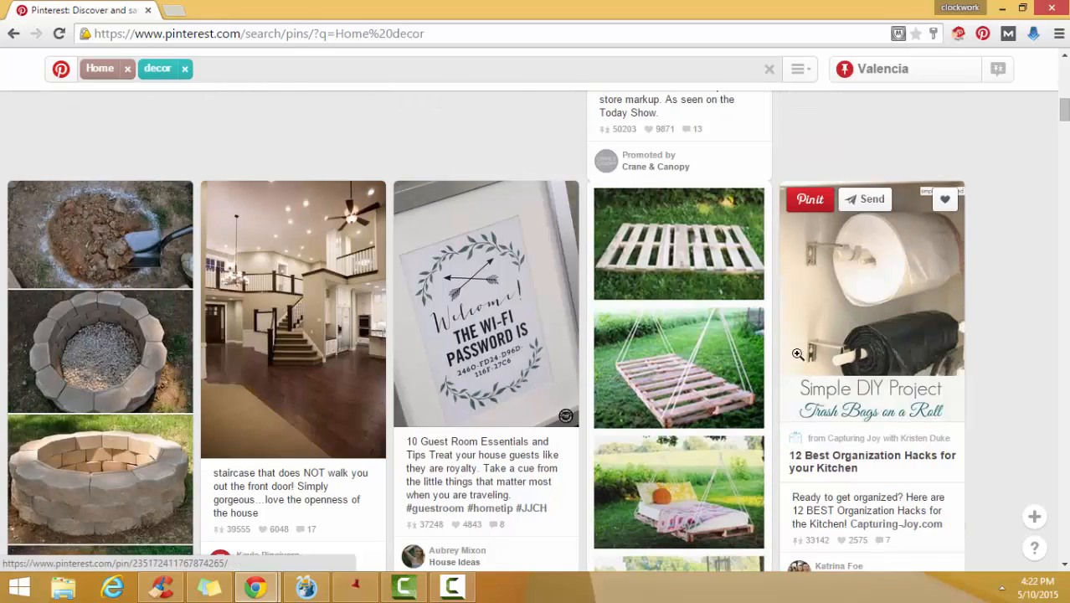
pyautogui.scroll(10, 540, 427)
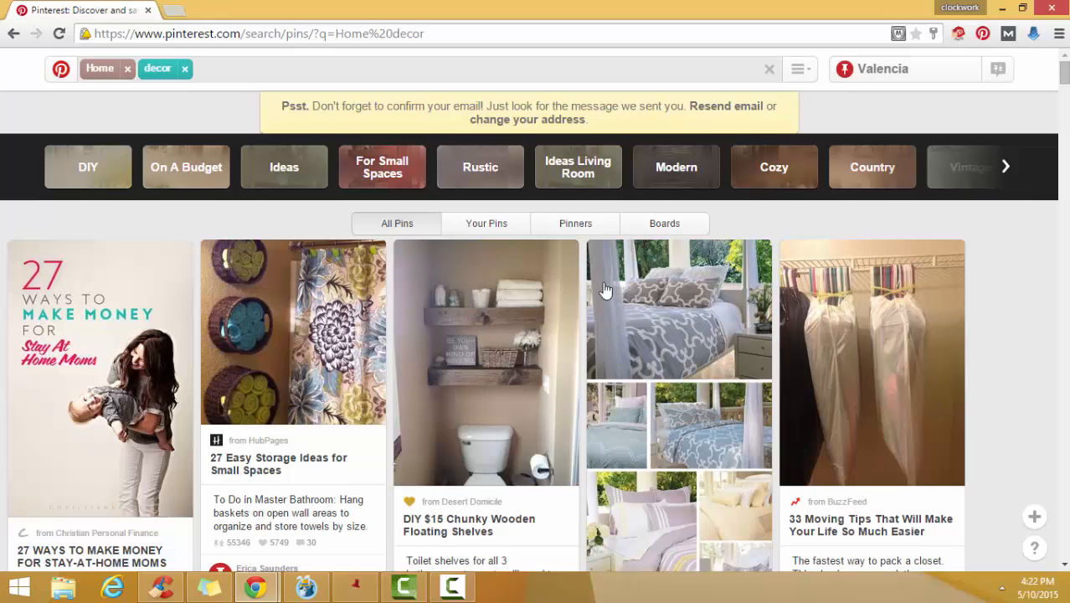
# - Open the Home Decor board from the profile and check the newly saved pin
pyautogui.moveTo(798, 306)
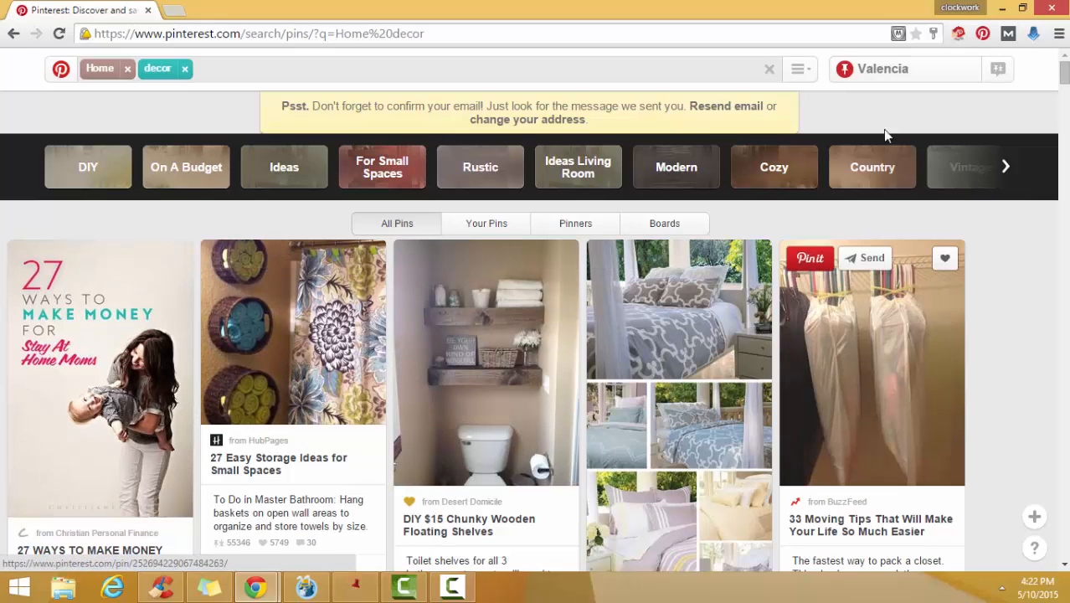
pyautogui.click(896, 72)
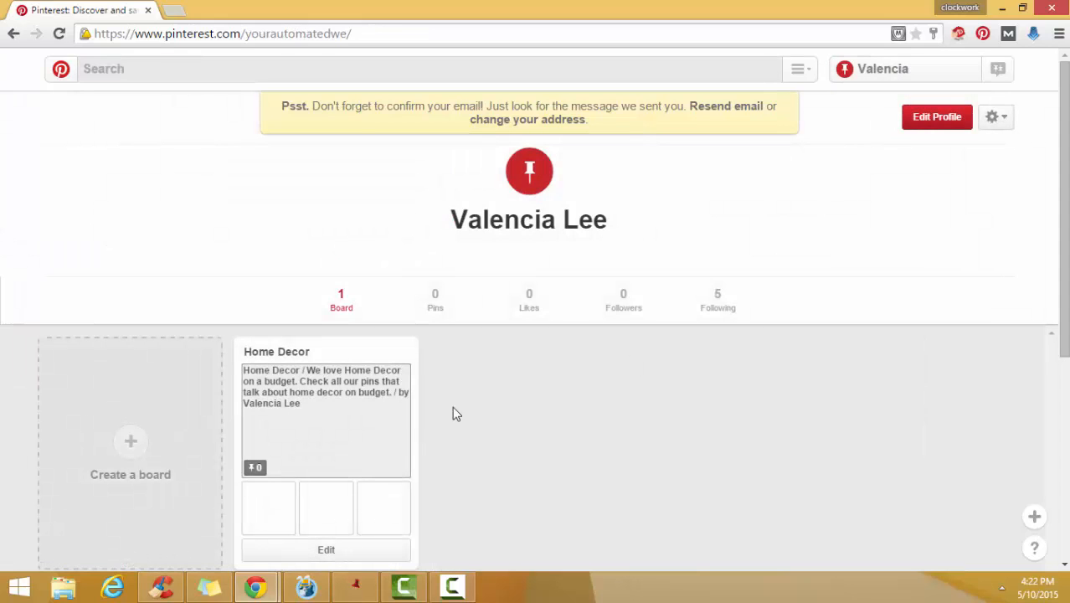
pyautogui.click(289, 358)
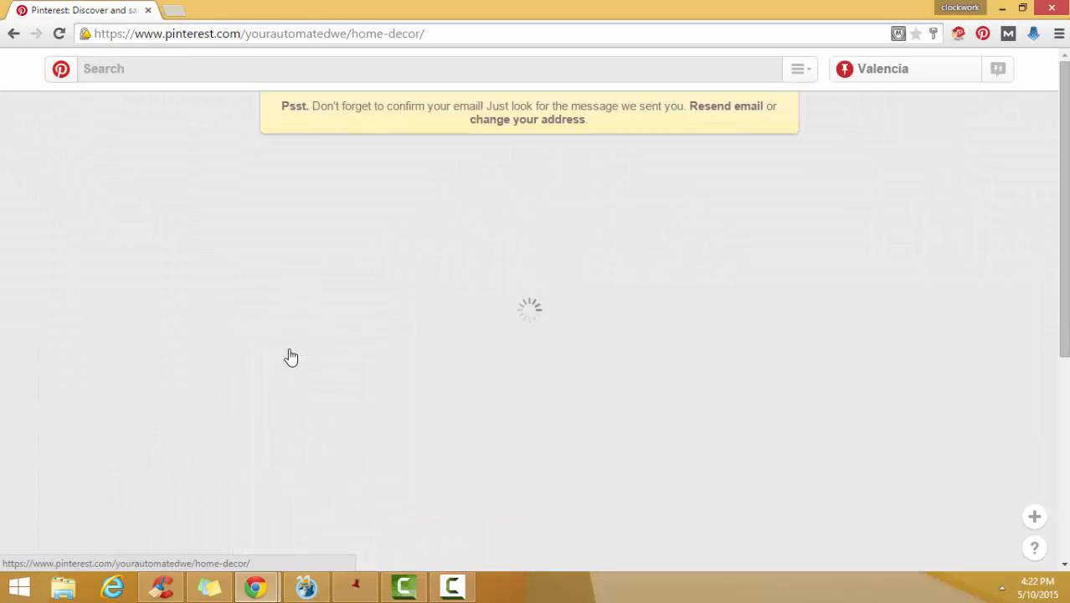
pyautogui.scroll(-2, 125, 339)
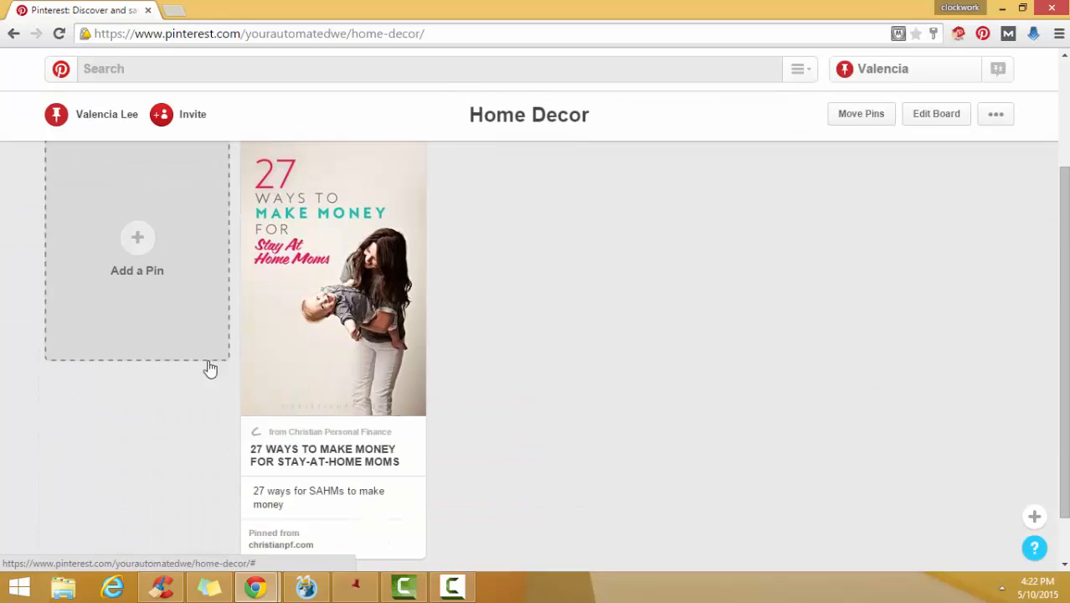
pyautogui.scroll(-1, 478, 375)
pyautogui.scroll(3, 335, 397)
pyautogui.moveTo(319, 400)
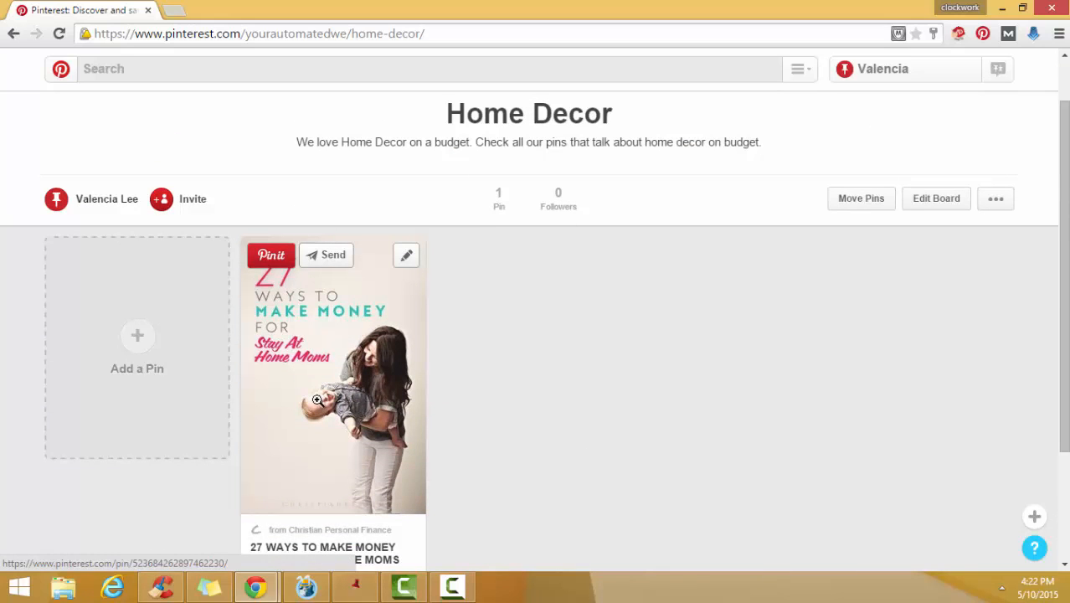
# - Check where the saved pin links by visiting its source site, and return to the Home Decor board
pyautogui.click(317, 396)
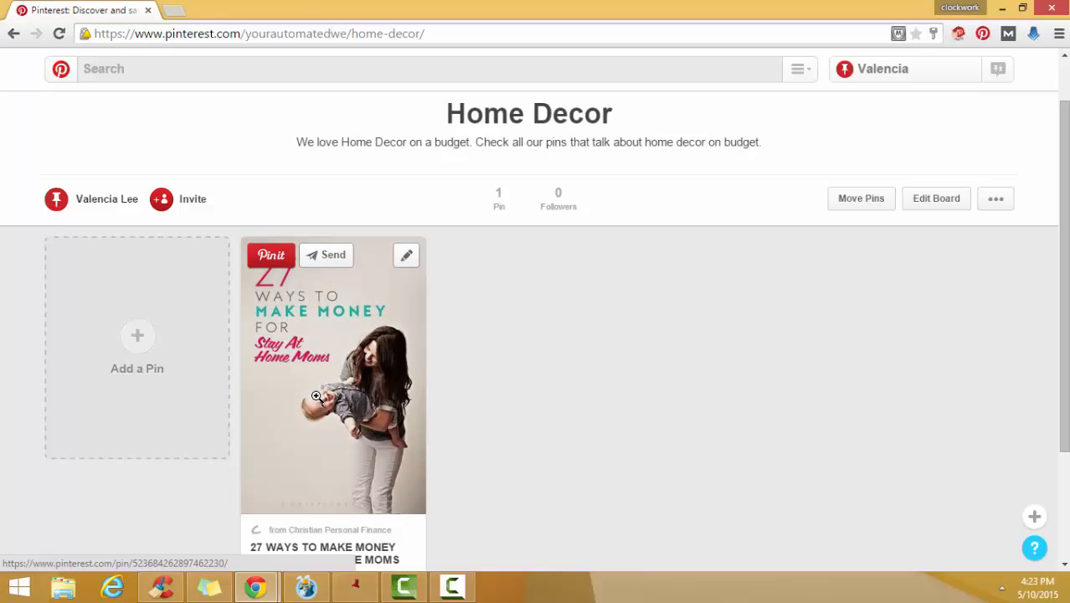
pyautogui.click(425, 325)
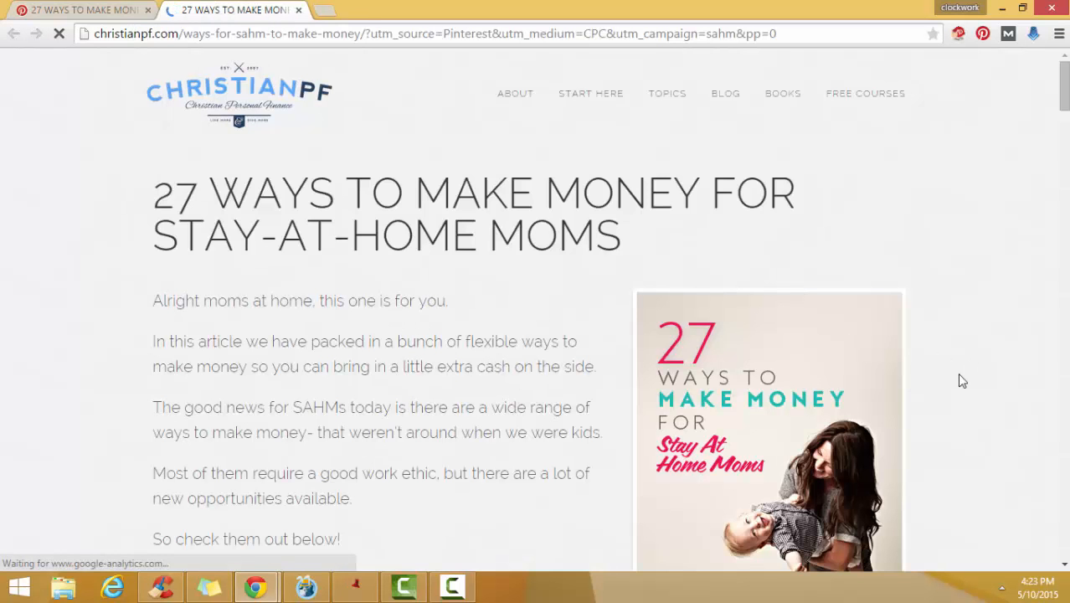
pyautogui.click(299, 10)
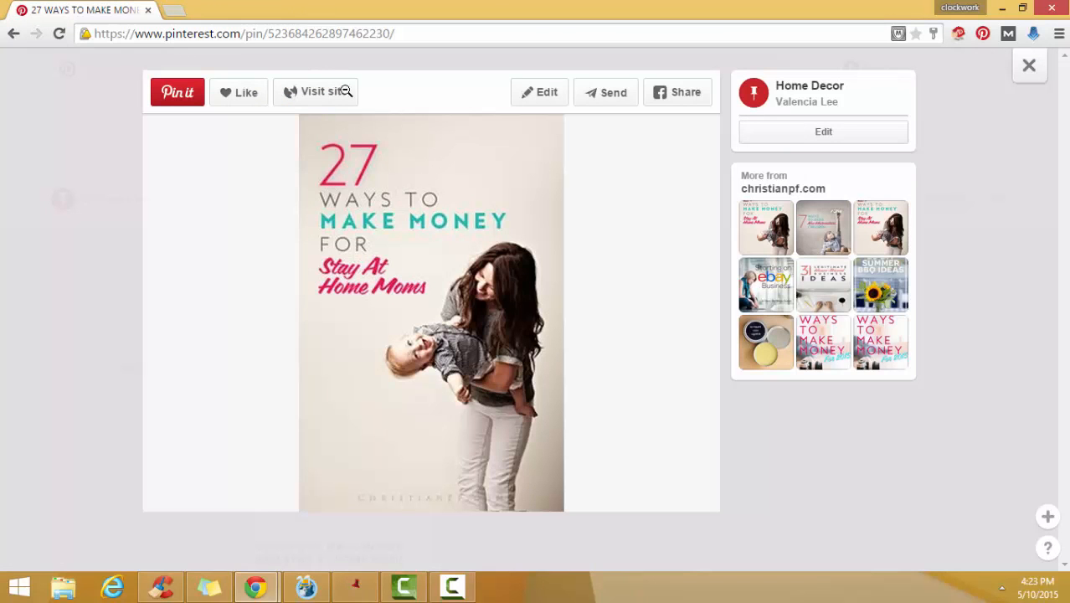
pyautogui.click(11, 34)
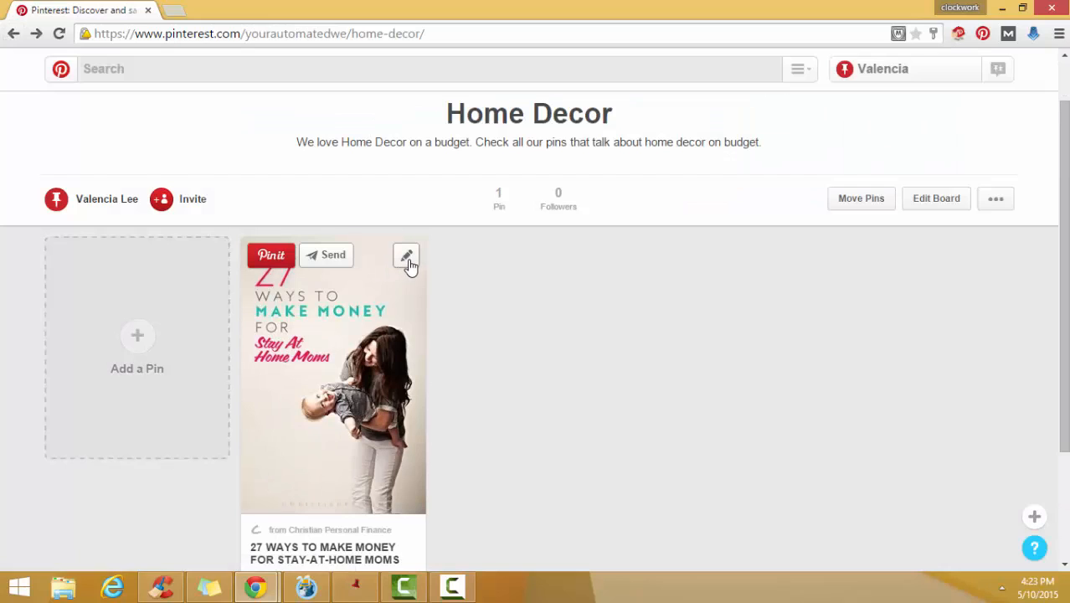
# - Edit the saved pin and replace its description with "27 Ways to Make Money for Stay at Home Mom."
pyautogui.click(407, 259)
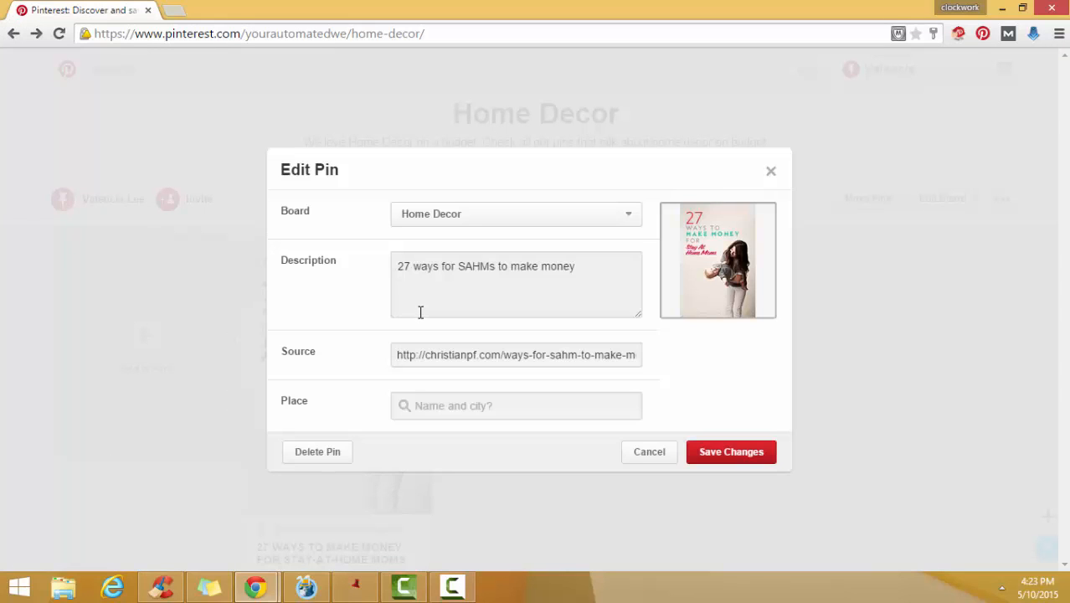
pyautogui.click(605, 255)
pyautogui.hotkey('ctrl', 'a')
pyautogui.press('BackSpace')
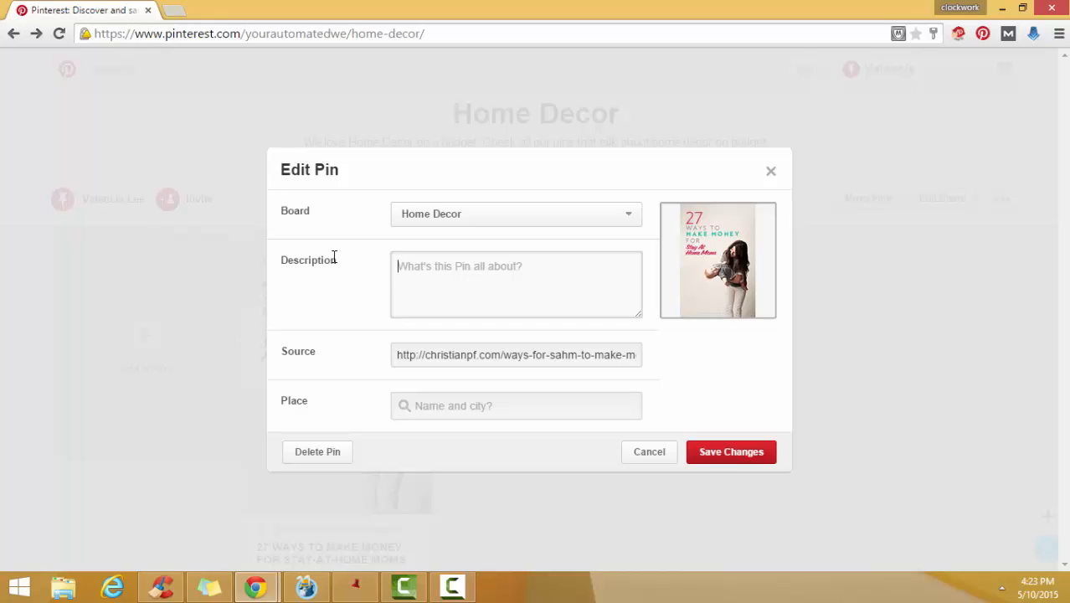
pyautogui.write('27')
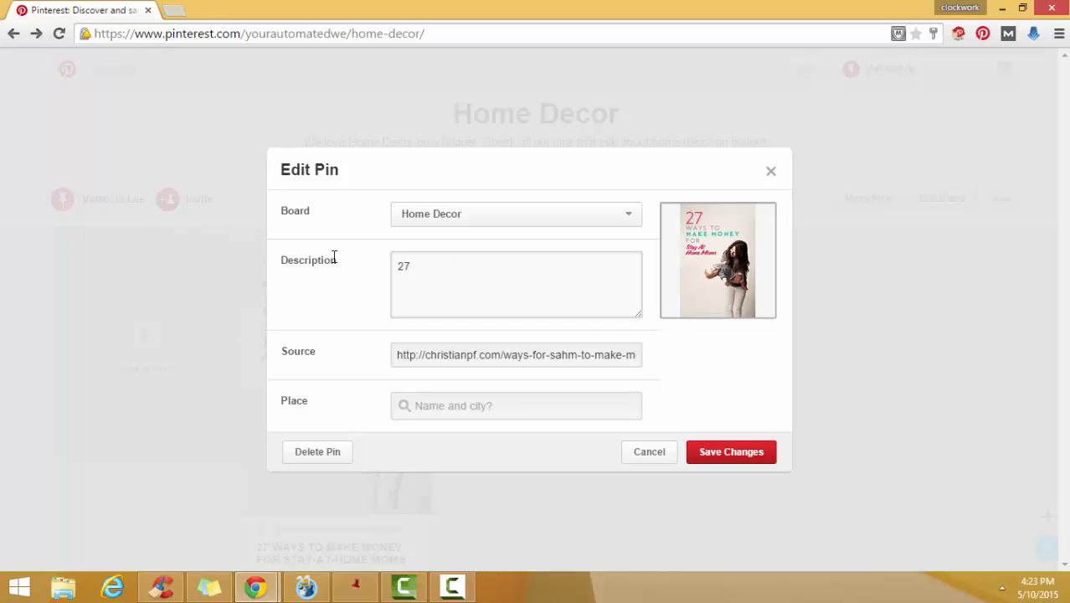
pyautogui.write(' Ways to Make Money')
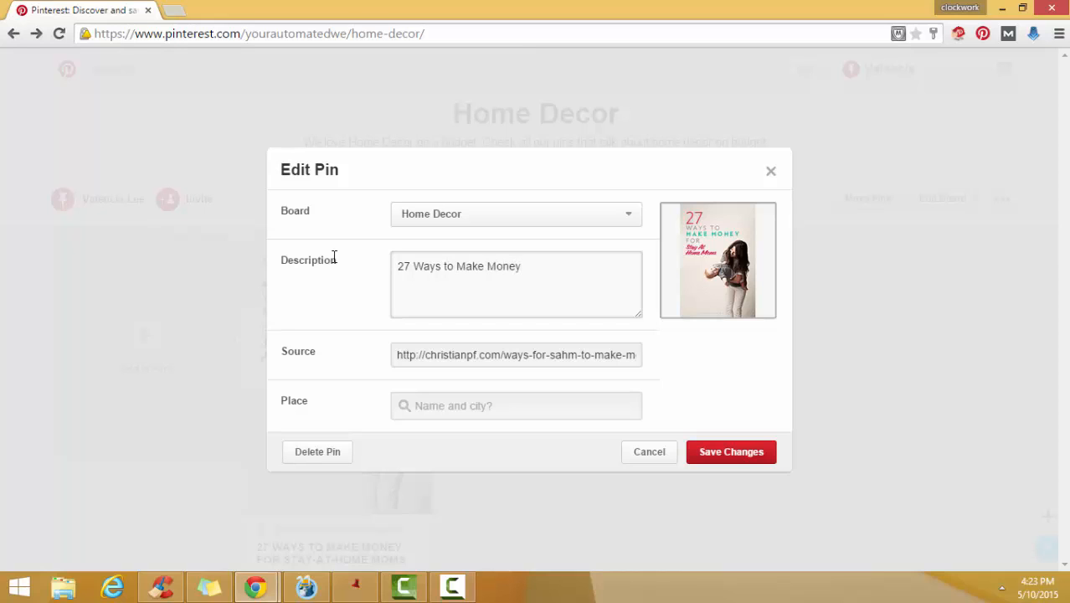
pyautogui.write('ay at Home Mom. F')
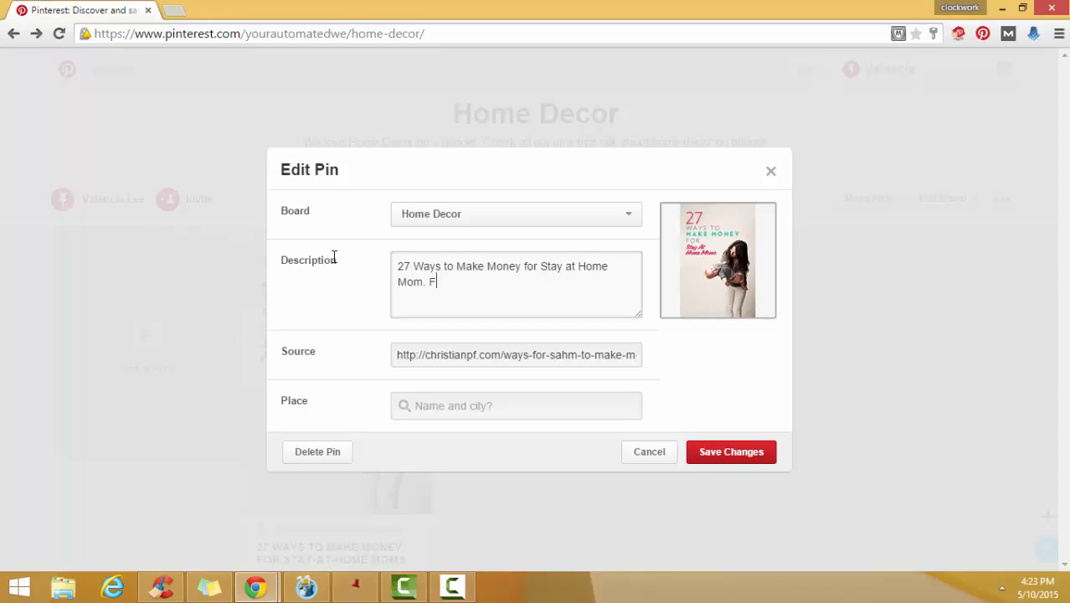
pyautogui.write('ind out ho')
pyautogui.write('w')
pyautogui.write(' by k')
# - Continue the pin description with the sentence "Find out how by clicking the link below"
pyautogui.press('BackSpace')
pyautogui.write('clicking the lin')
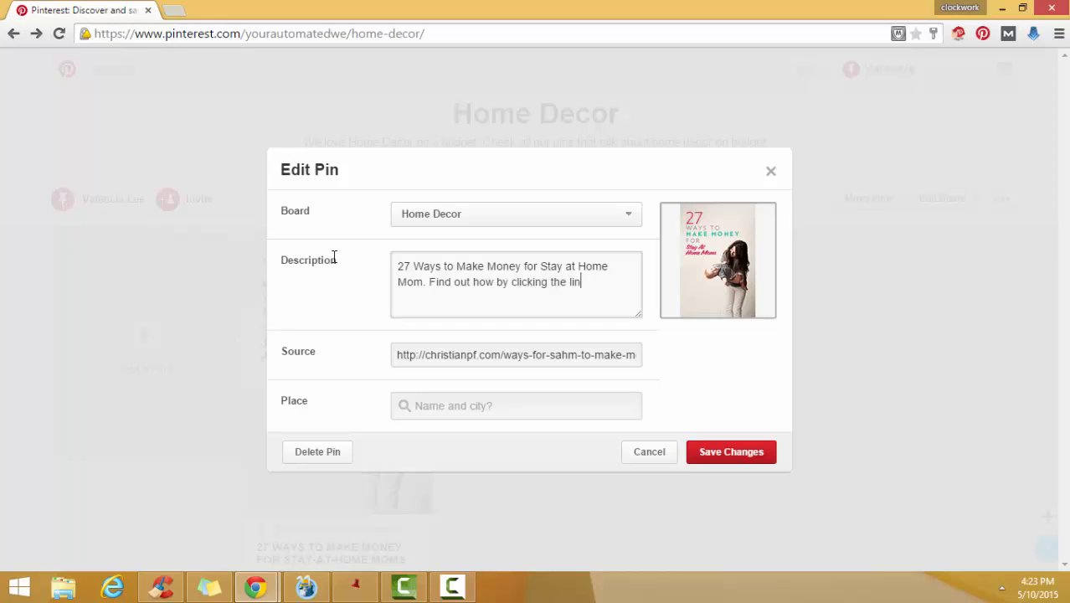
pyautogui.write('k belo')
pyautogui.press('BackSpace')
pyautogui.press('BackSpace')
pyautogui.press('BackSpace')
pyautogui.write('ewe')
pyautogui.press('BackSpace')
pyautogui.press('BackSpace')
pyautogui.write('low:http://')
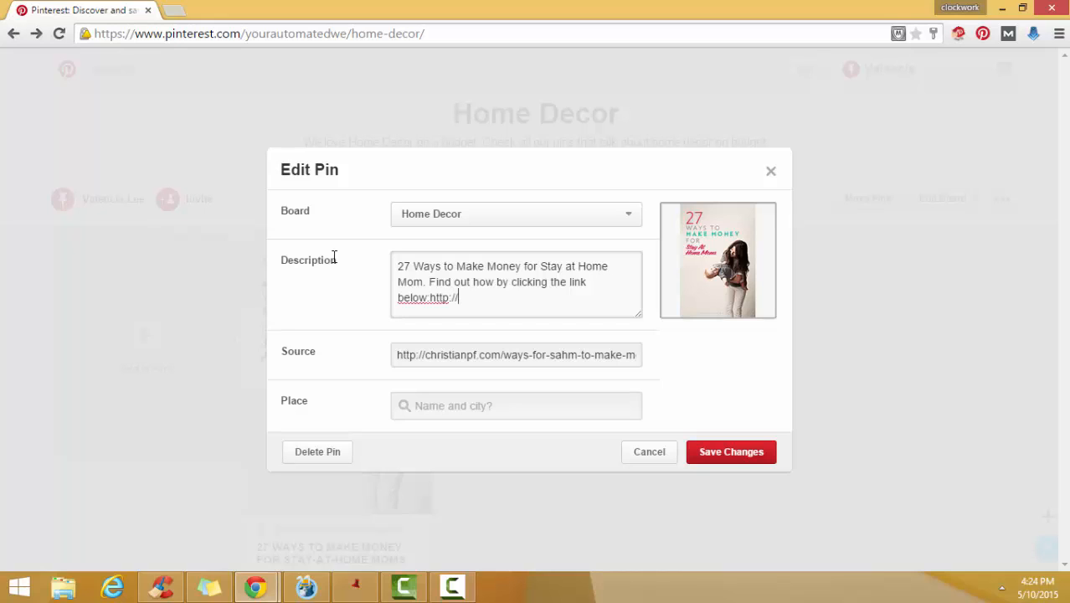
pyautogui.write('www.yourautomated')
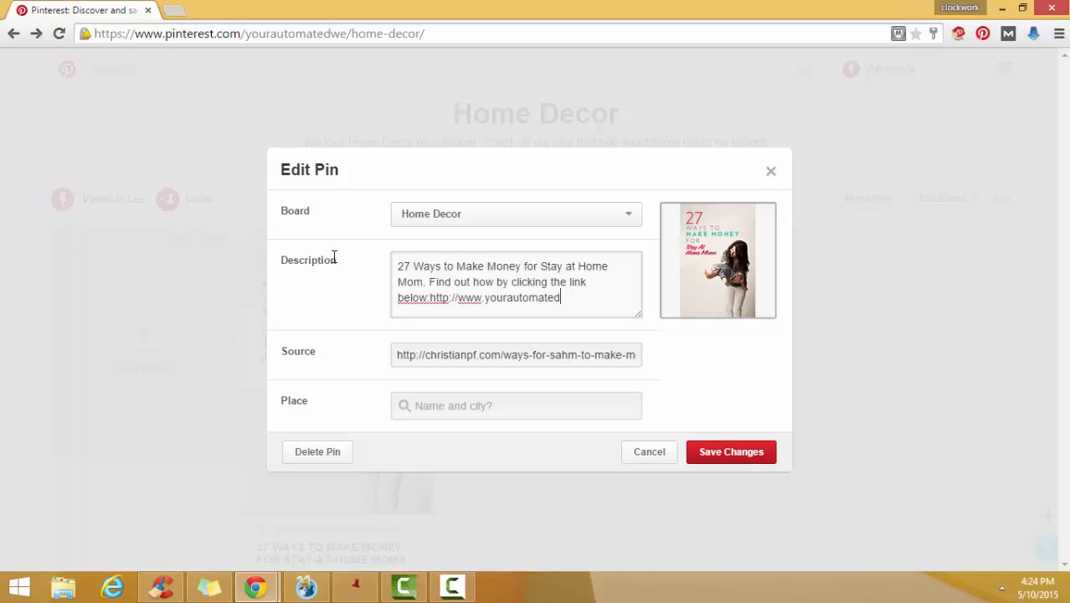
pyautogui.write('waalthnetwork.com')
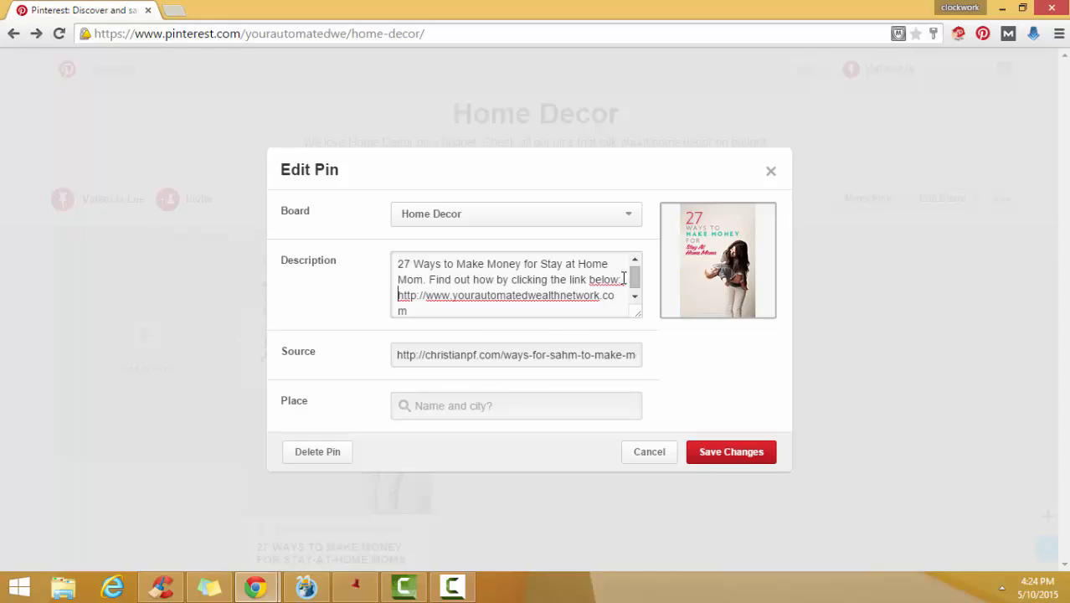
pyautogui.tripleClick(492, 354)
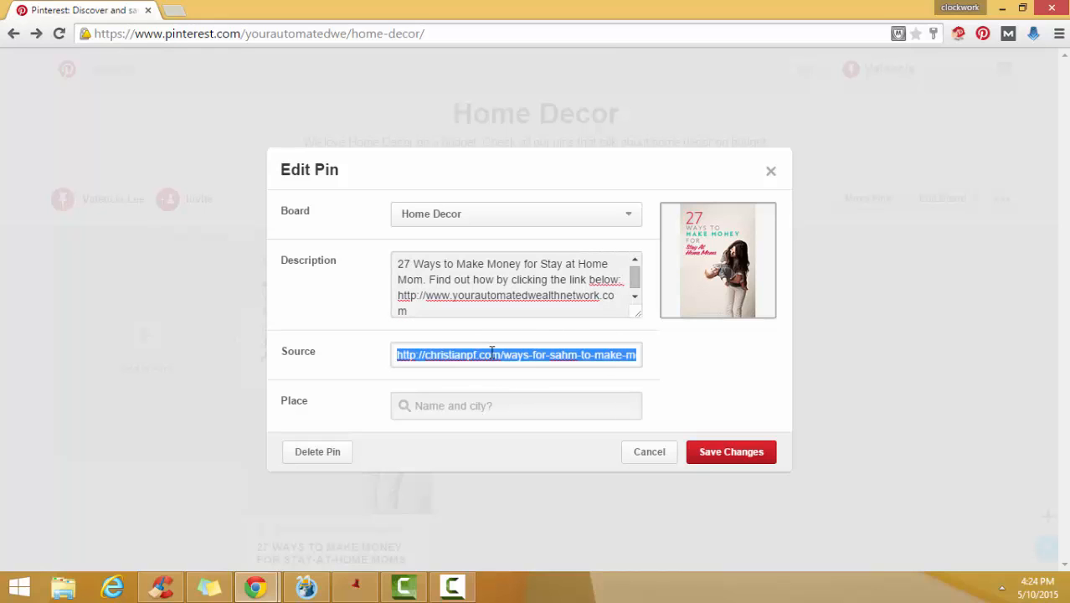
pyautogui.press('BackSpace')
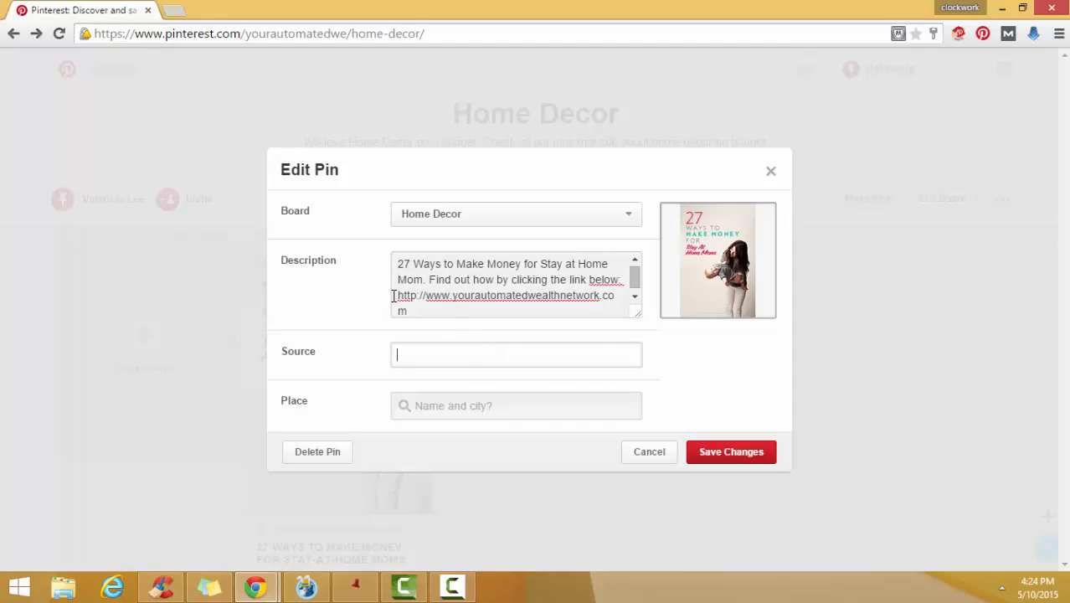
pyautogui.moveTo(398, 296); pyautogui.dragTo(434, 309)
pyautogui.hotkey('ctrl', 'c')
pyautogui.rightClick(434, 309)
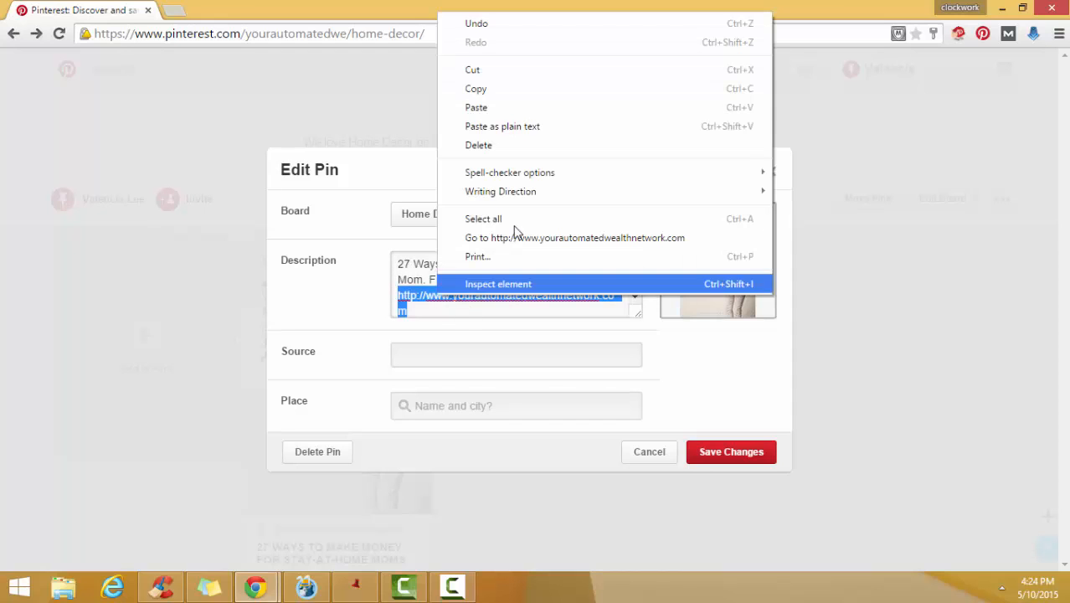
pyautogui.click(515, 92)
pyautogui.click(418, 352)
pyautogui.hotkey('ctrl', 'v')
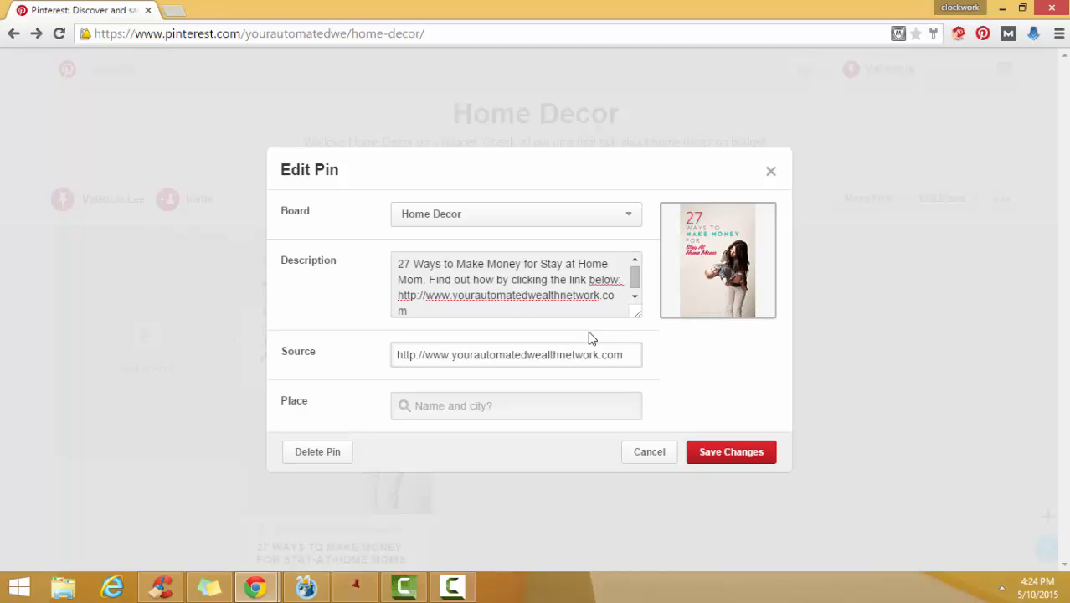
pyautogui.click(733, 451)
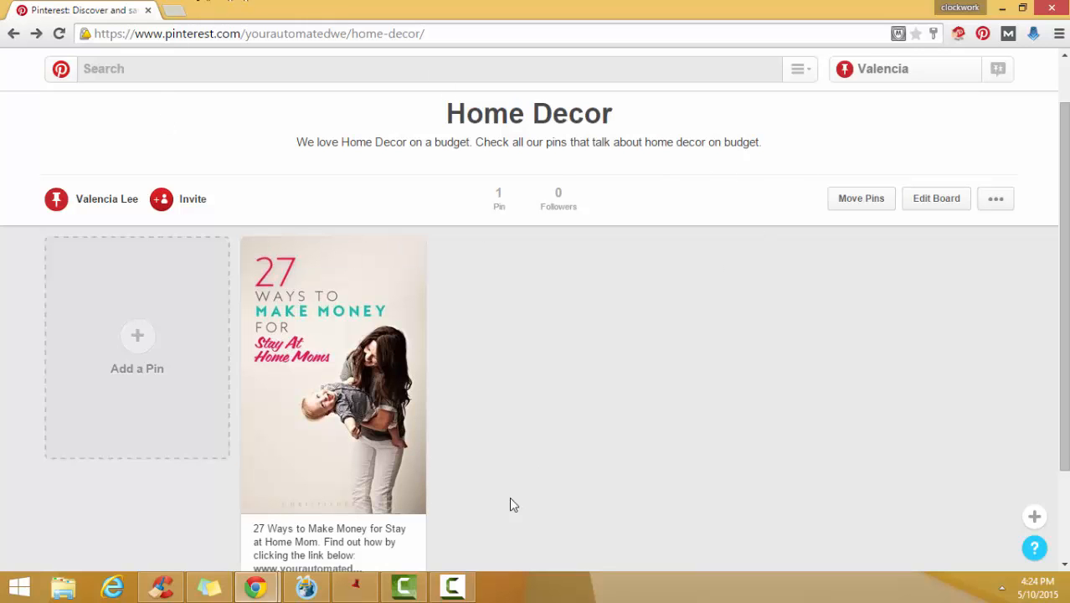
# - Check the edited pin's description and source site on the Home Decor board
pyautogui.scroll(-1, 471, 352)
pyautogui.scroll(2, 471, 352)
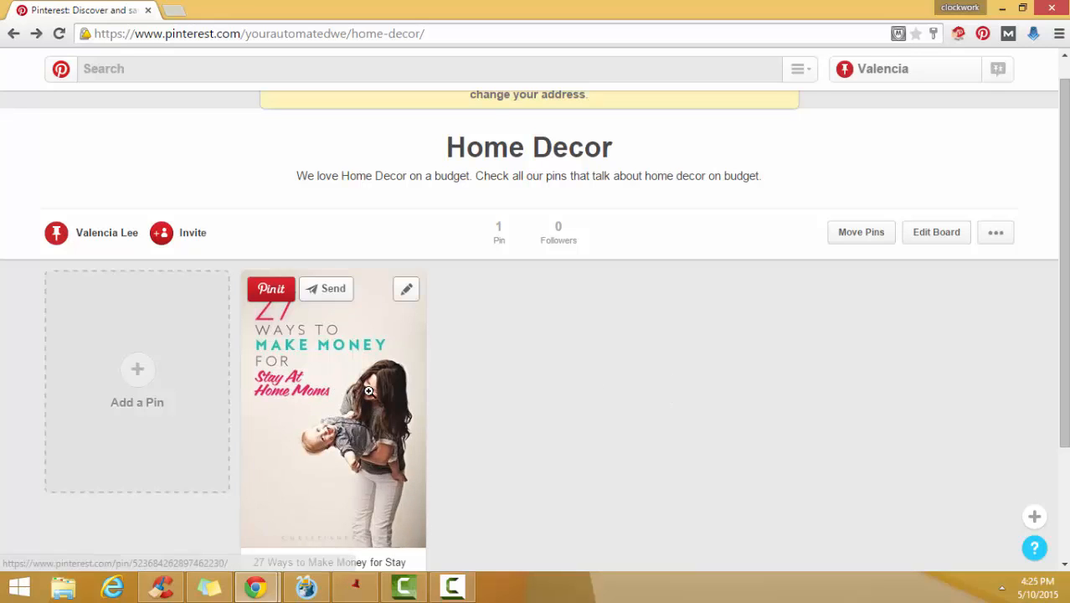
pyautogui.scroll(-2, 351, 348)
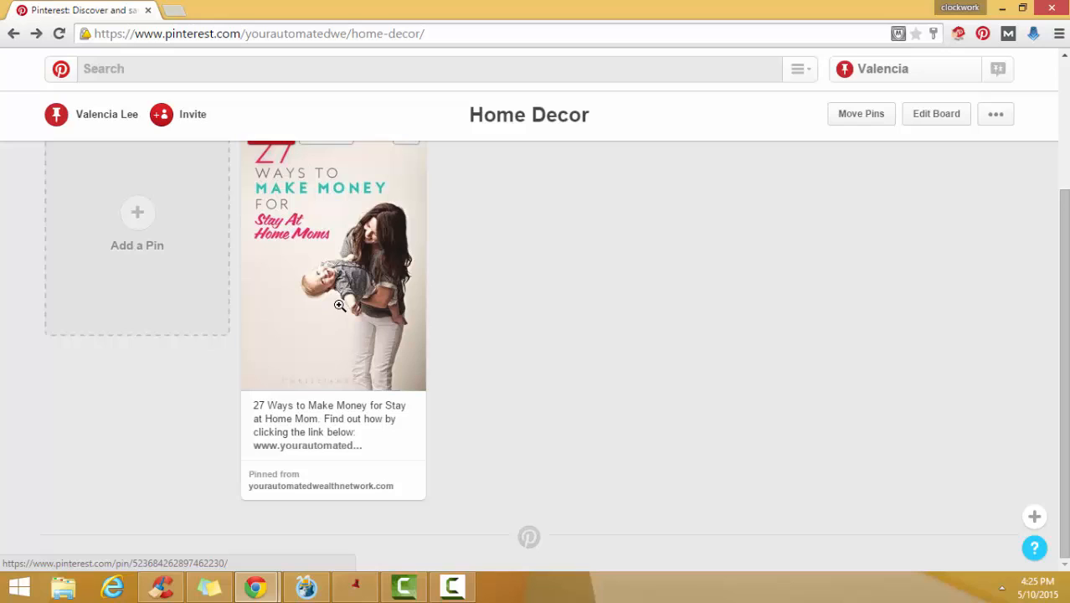
pyautogui.scroll(1, 337, 305)
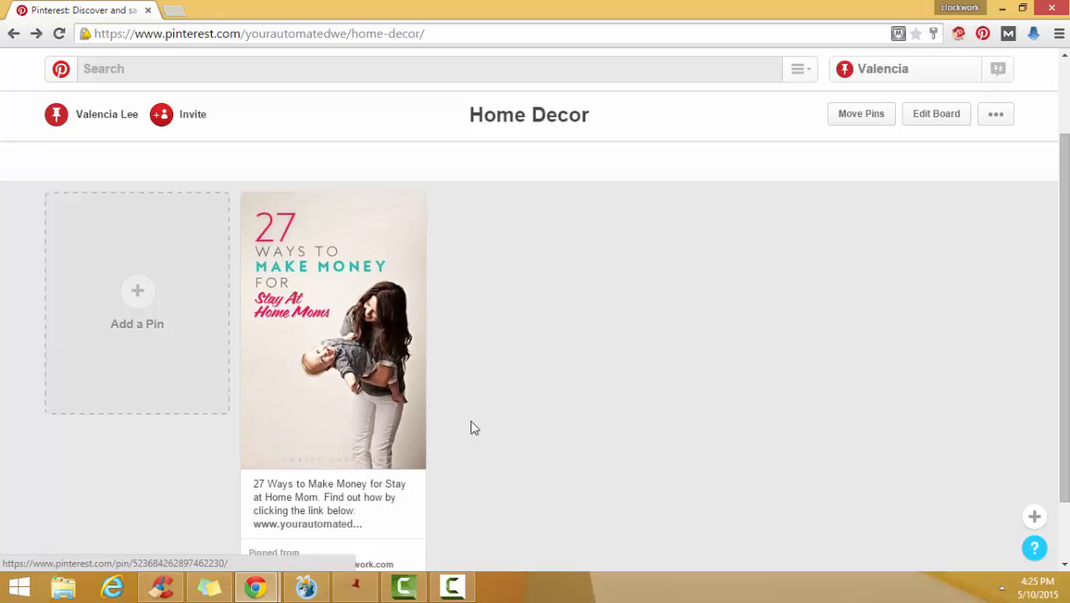
pyautogui.scroll(-1, 608, 526)
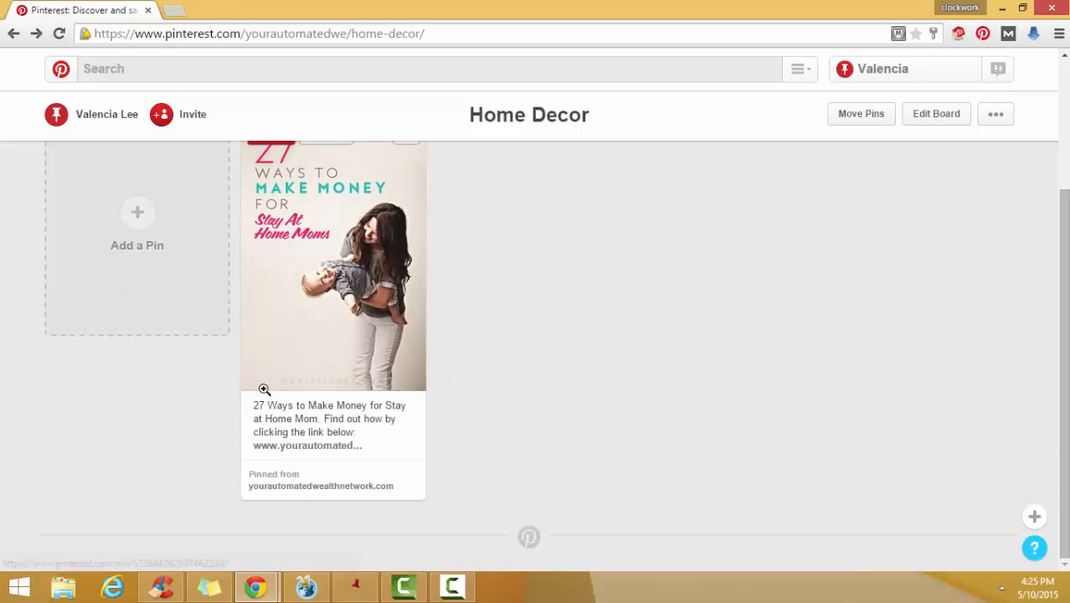